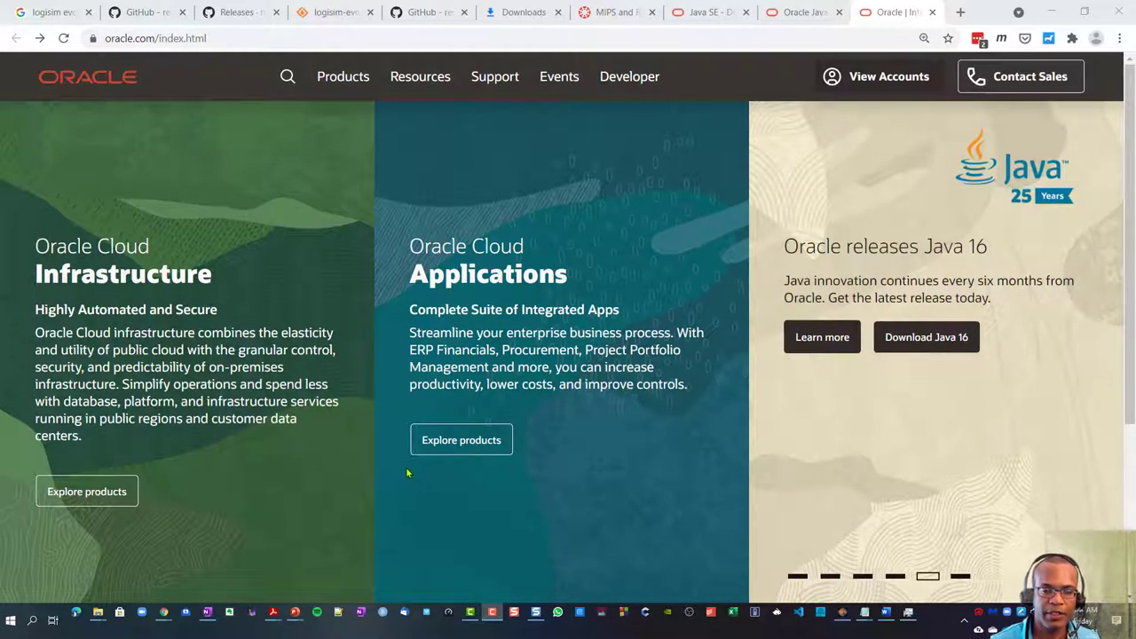
- Bring up Windows search to look for Command Prompt
key(super)
- Launch Command Prompt and run java -version to check the installed runtime
text(cmd)
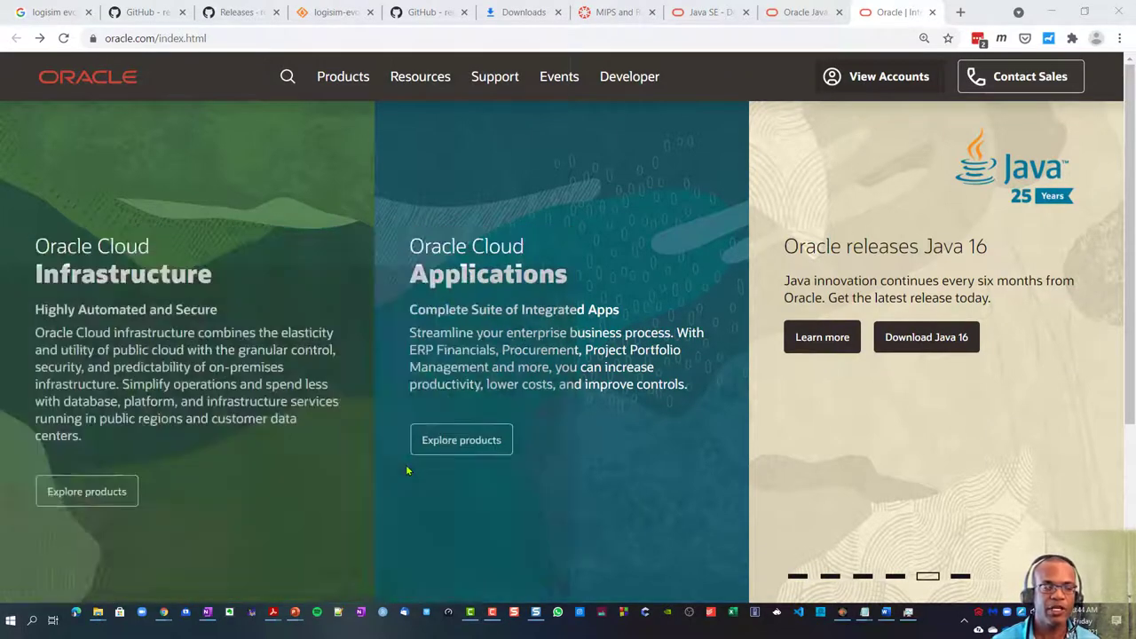
key(Return)
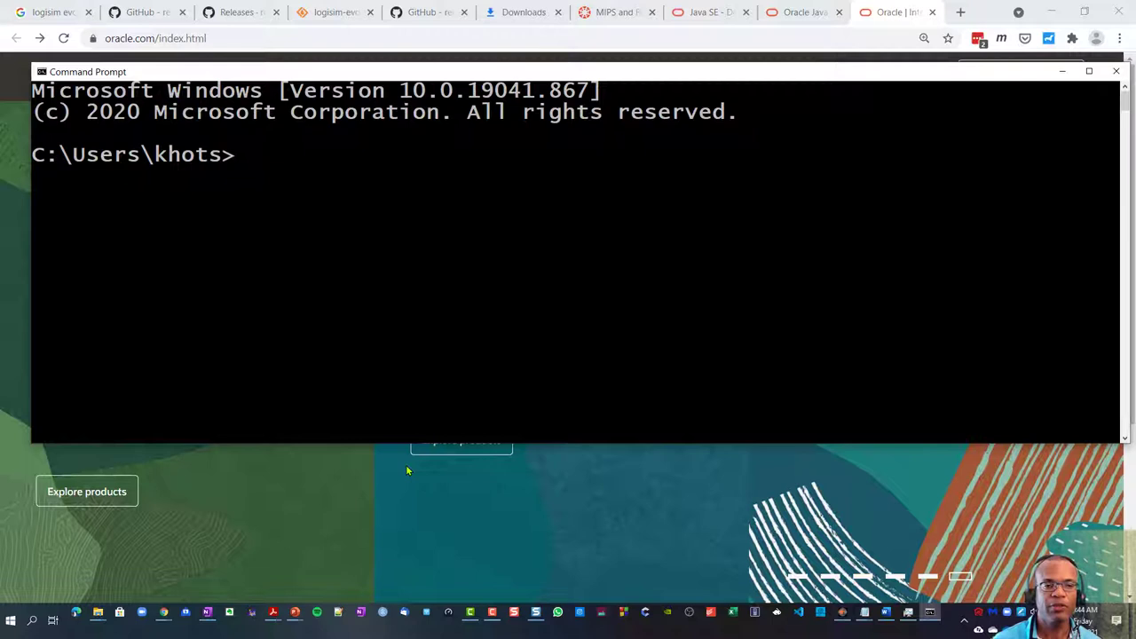
text(java)
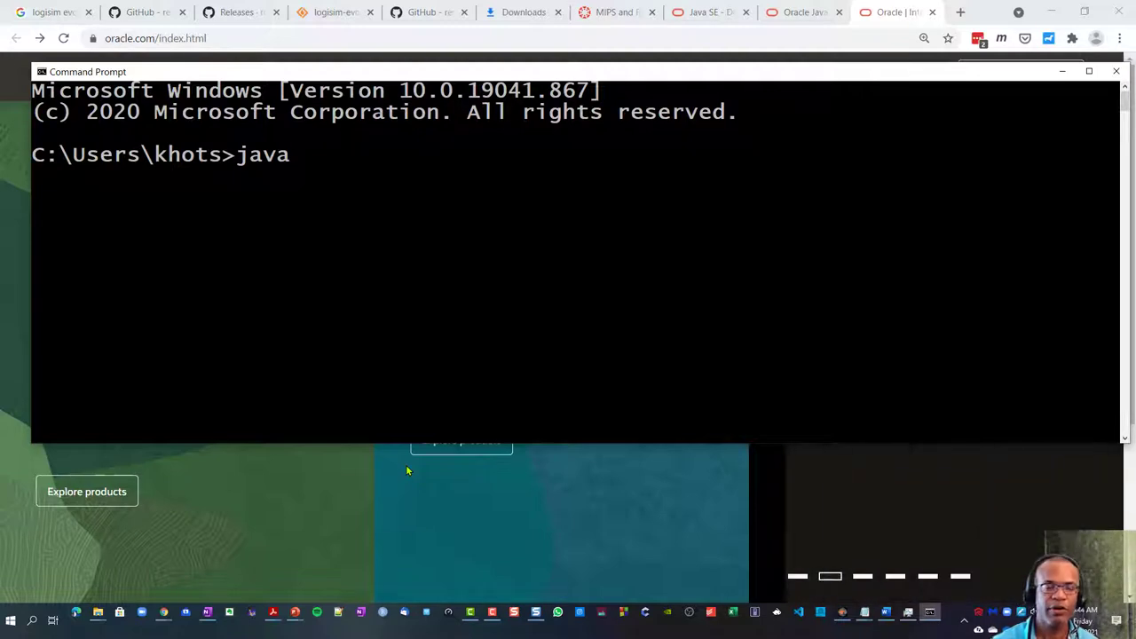
key(BackSpace)
key(BackSpace)
key(BackSpace)
key(BackSpace)
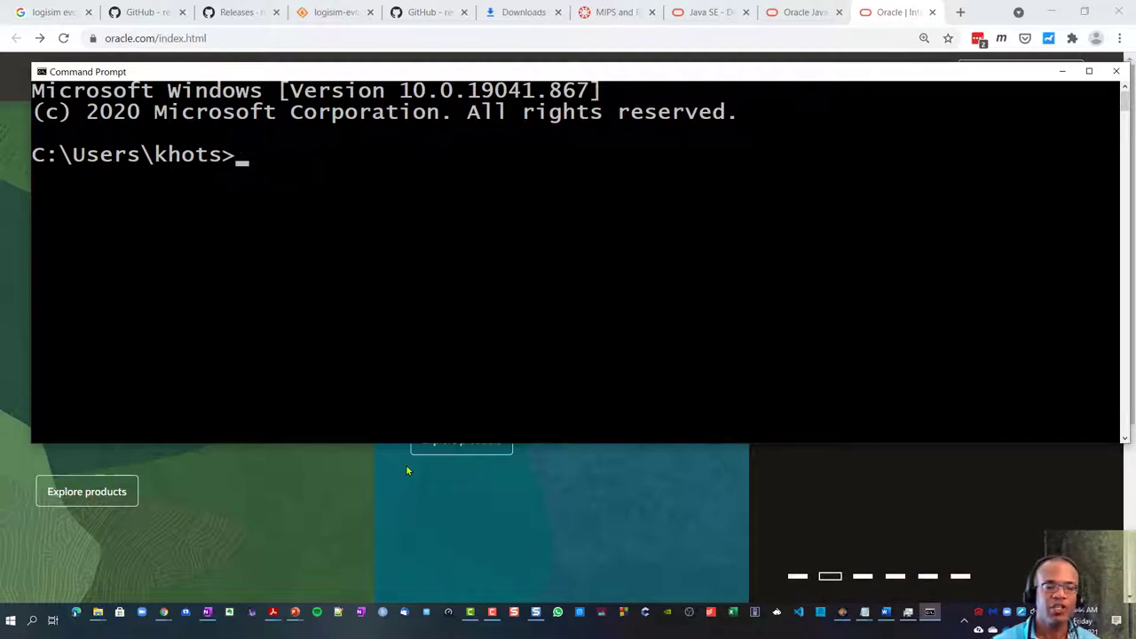
text(java -version)
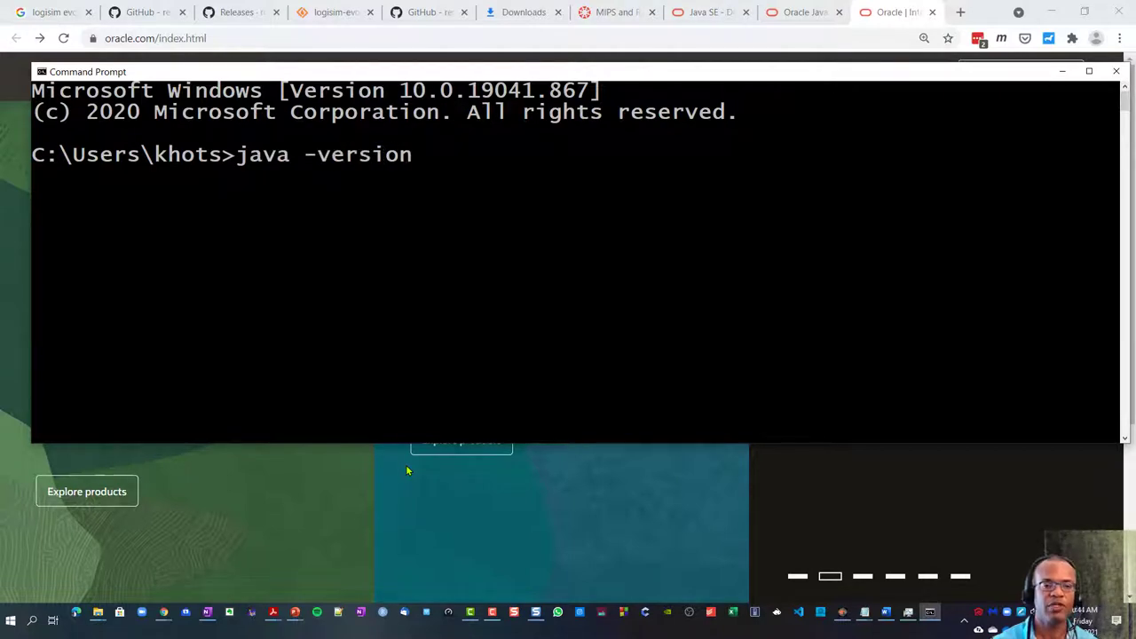
key(Return)
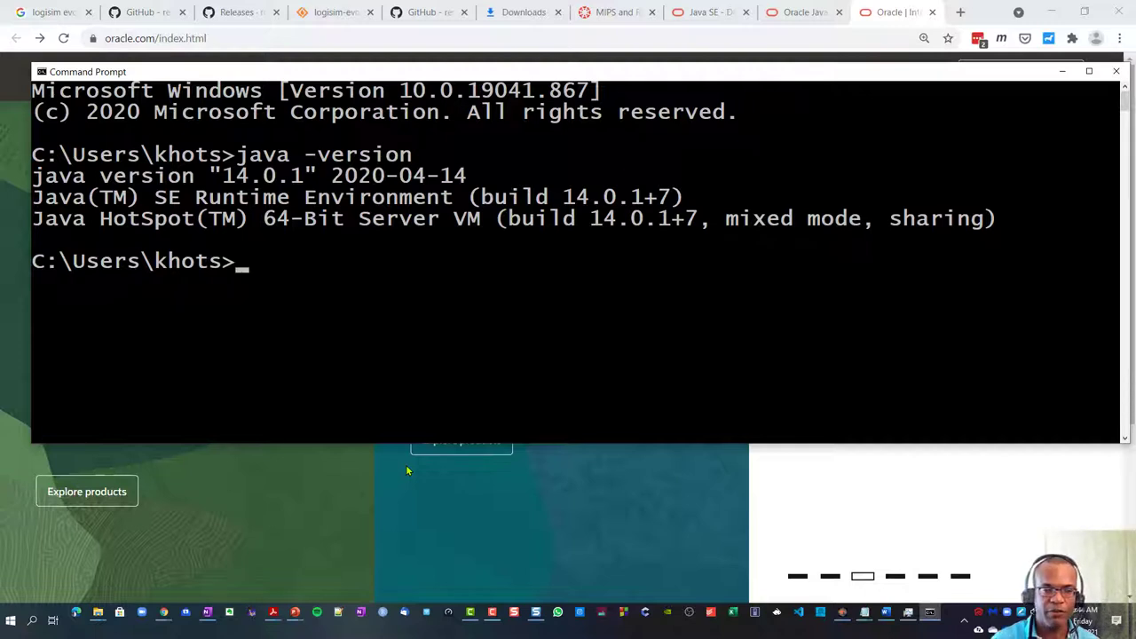
- Run javac and javac -version to confirm the compiler reports 14.0.1
text(javac)
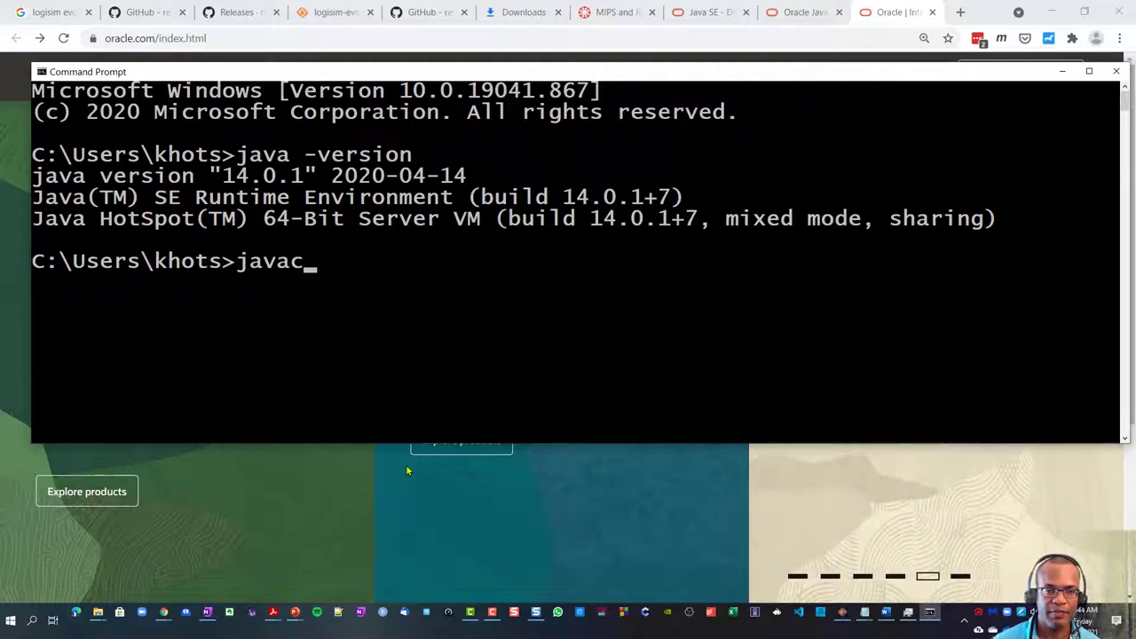
key(Return)
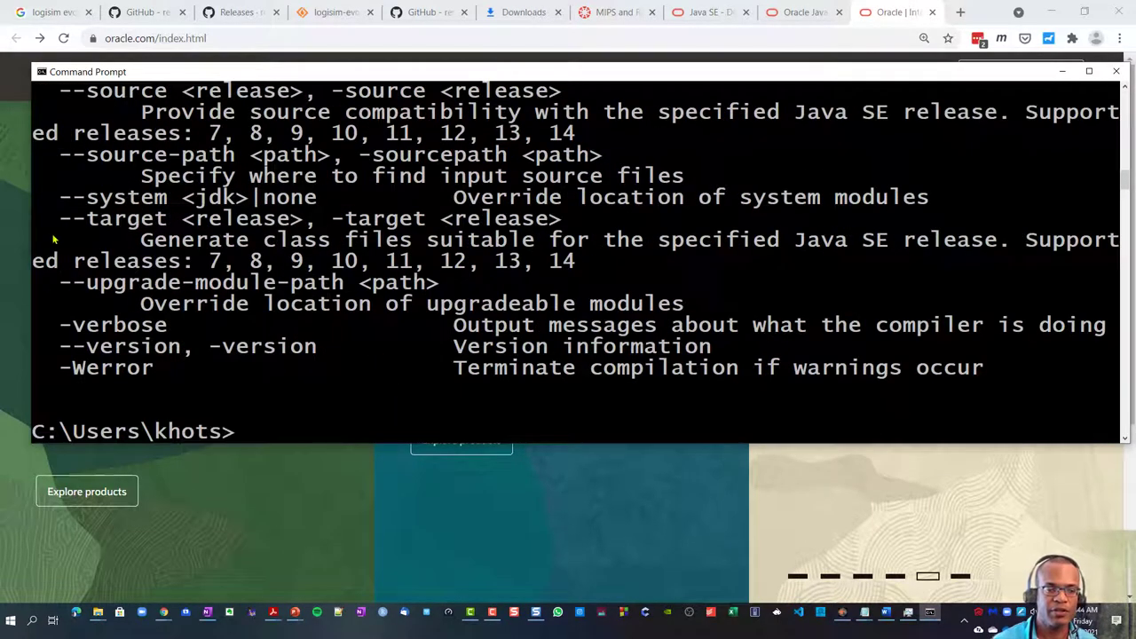
scroll(453, 187, up, 20)
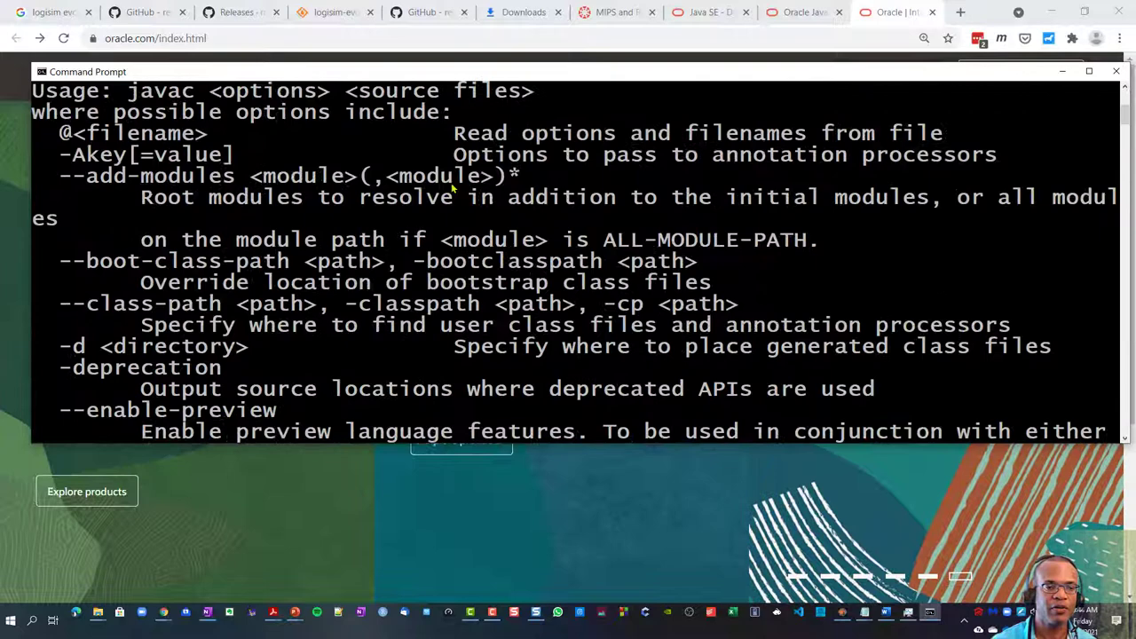
scroll(453, 186, up, 3)
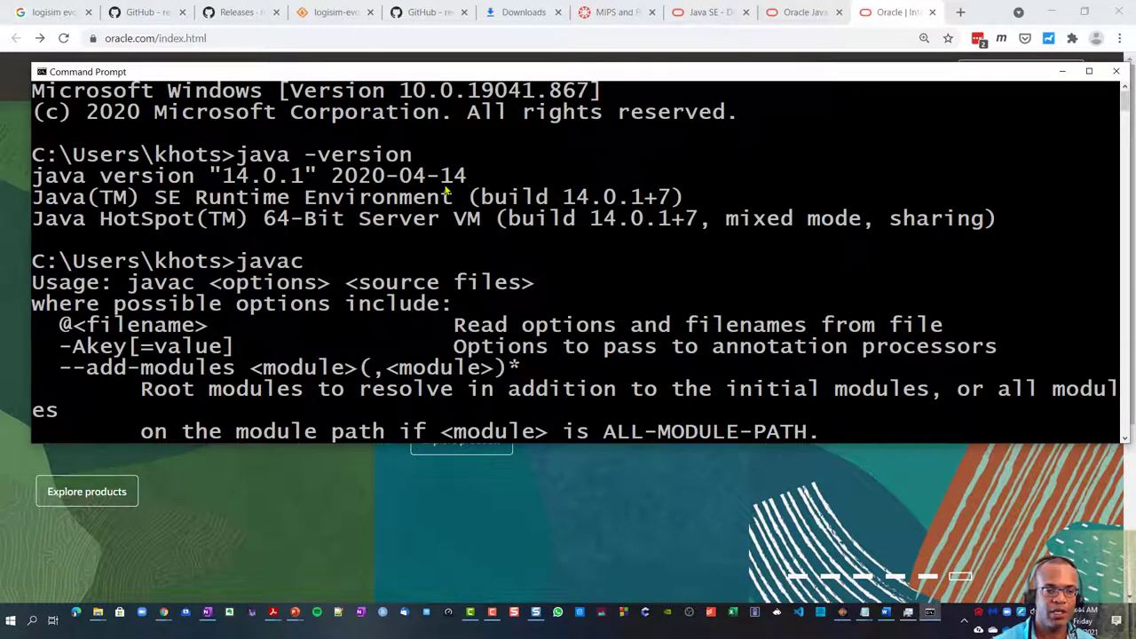
text(javac -version)
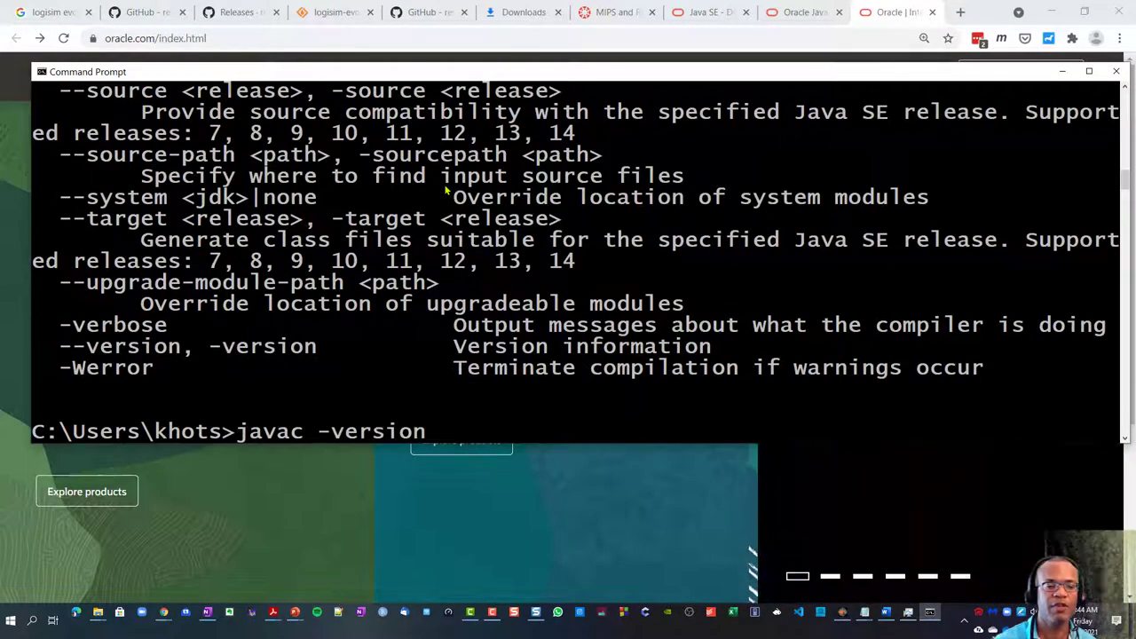
key(Return)
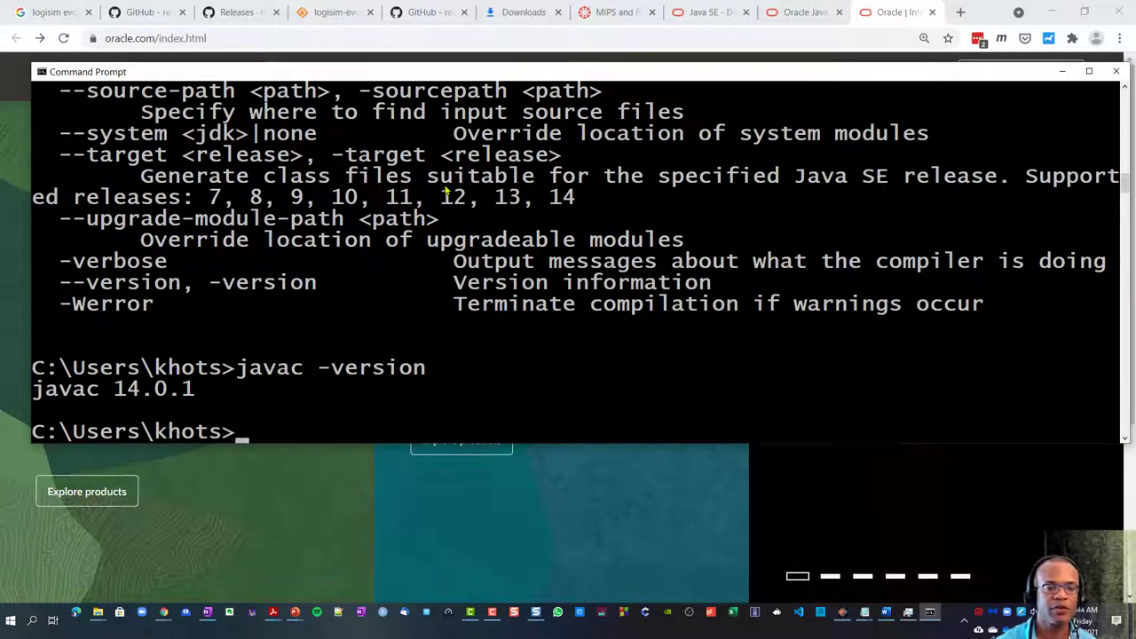
key(Up)
key(Up)
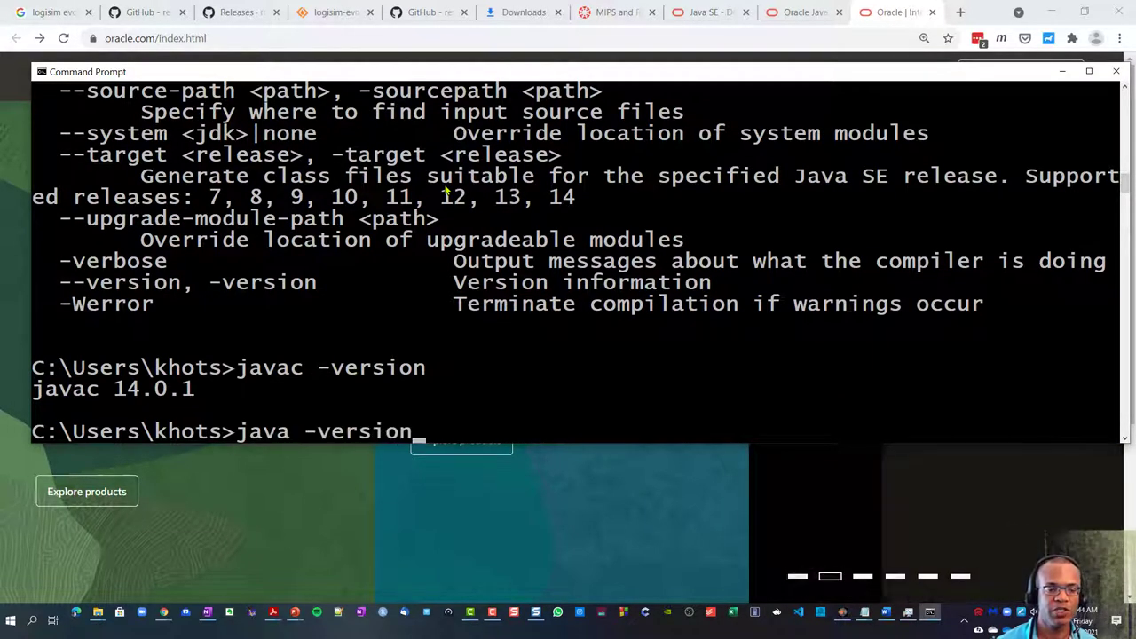
key(BackSpace)
key(BackSpace)
key(BackSpace)
key(BackSpace)
key(BackSpace)
key(BackSpace)
key(BackSpace)
key(BackSpace)
key(BackSpace)
text(c -version)
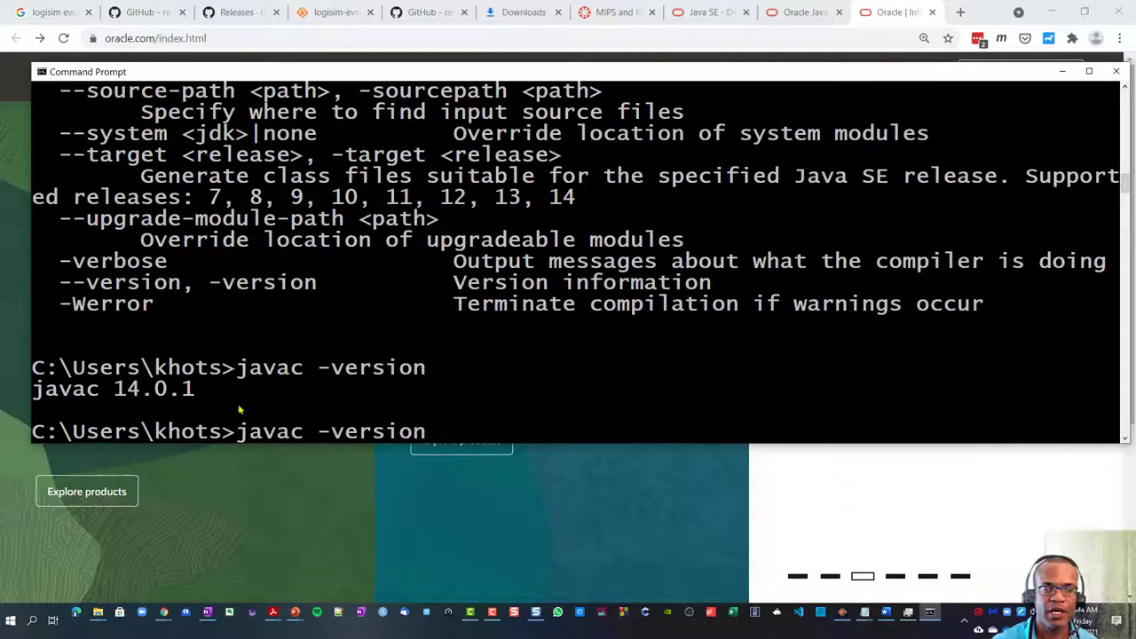
- Return to the Oracle page and follow the footer's Java 16 download link
click(254, 501)
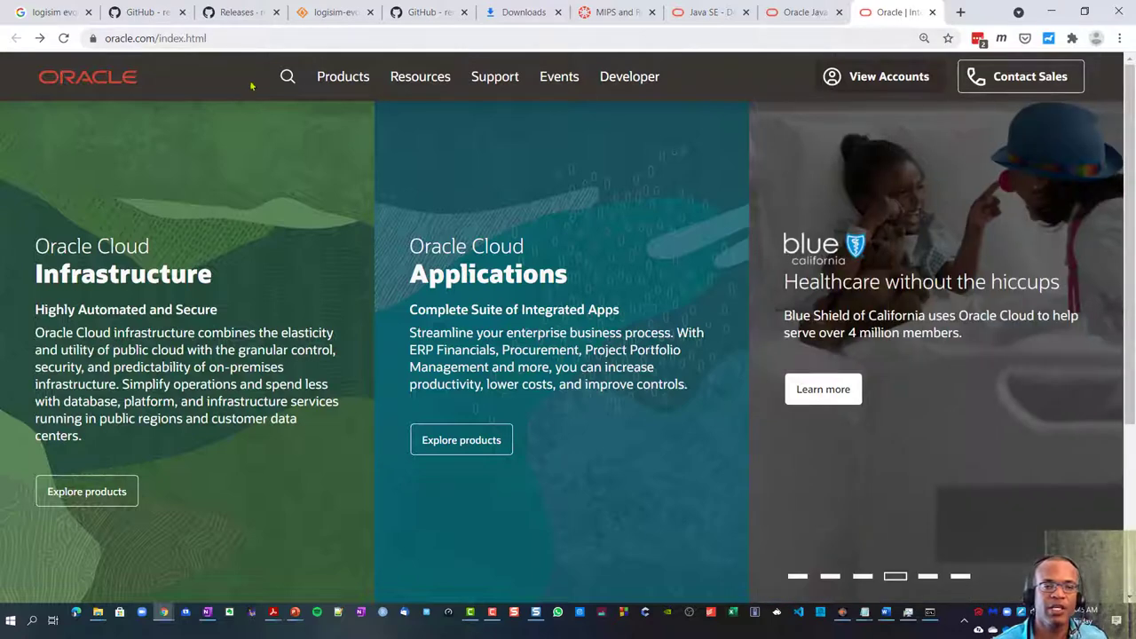
scroll(635, 302, down, 3)
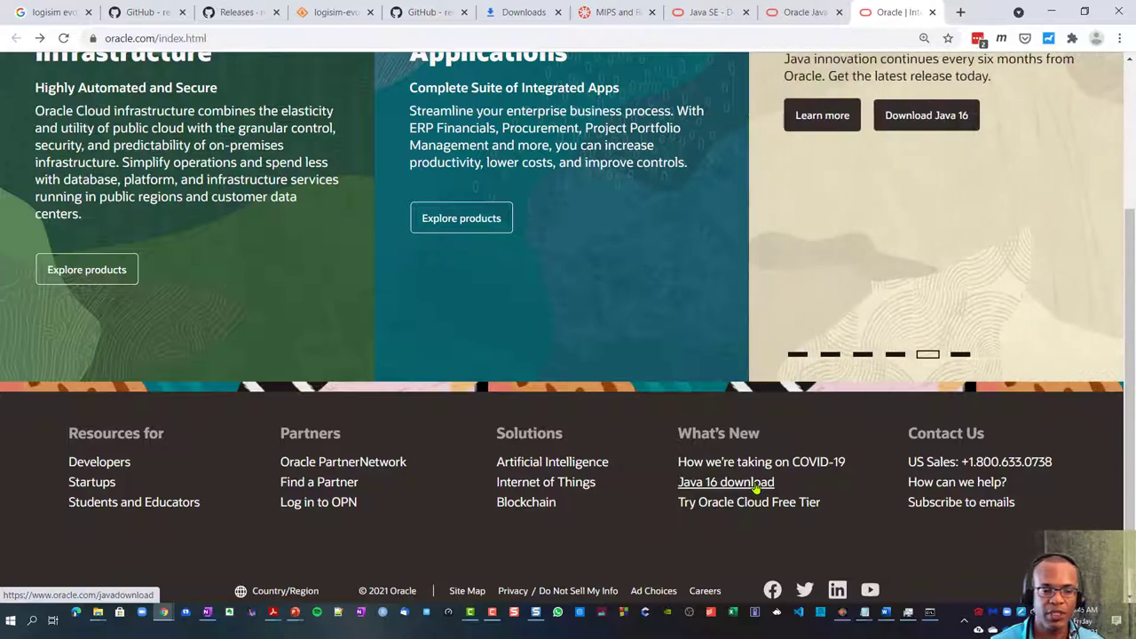
click(754, 485)
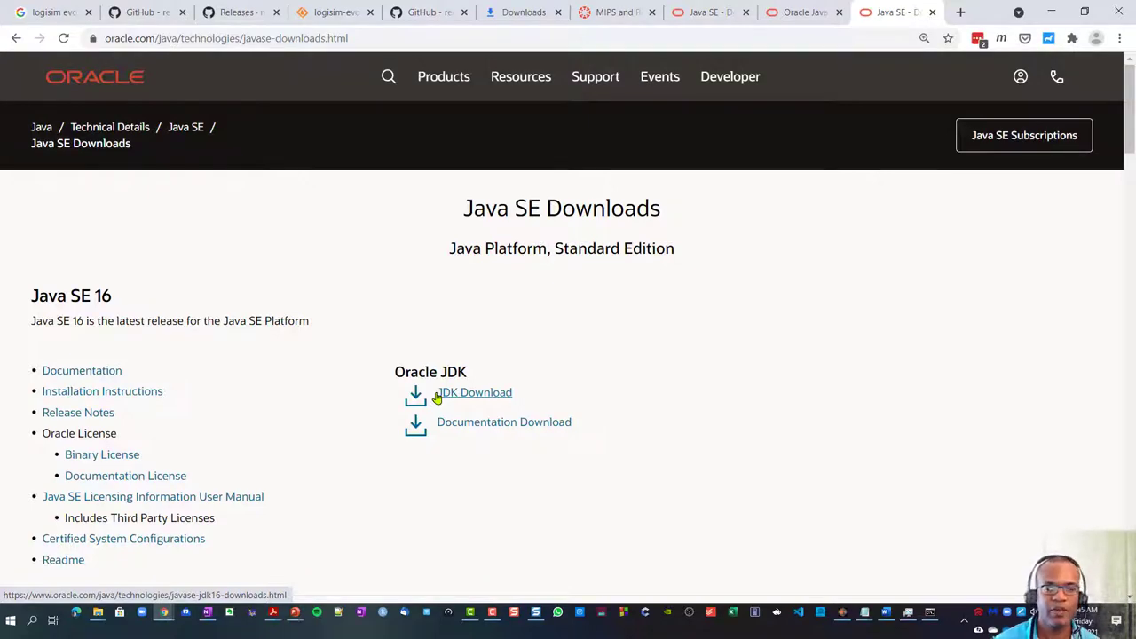
- Go to the JDK 16 downloads page and scroll to the Windows x64 Installer row
click(489, 404)
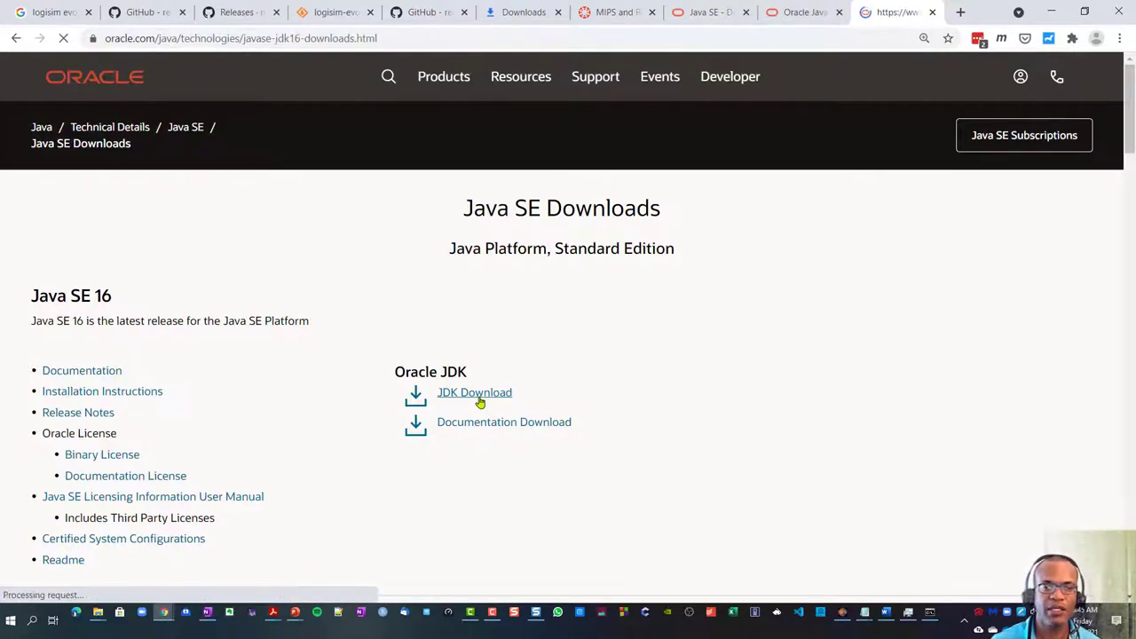
scroll(515, 393, down, 3)
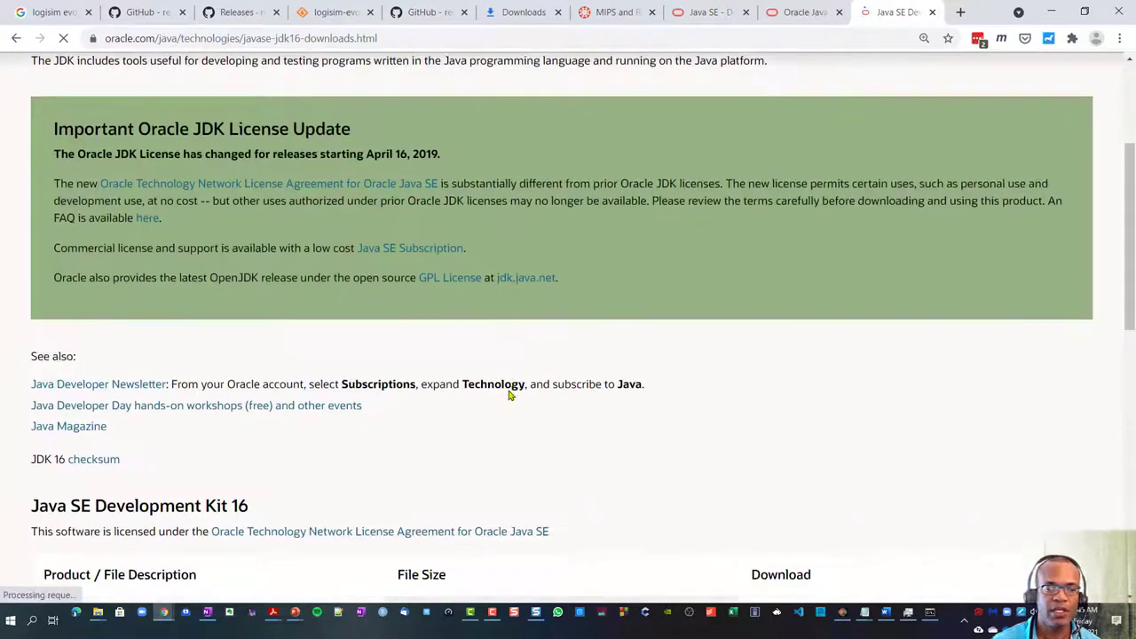
scroll(504, 397, up, 1)
scroll(504, 397, down, 2)
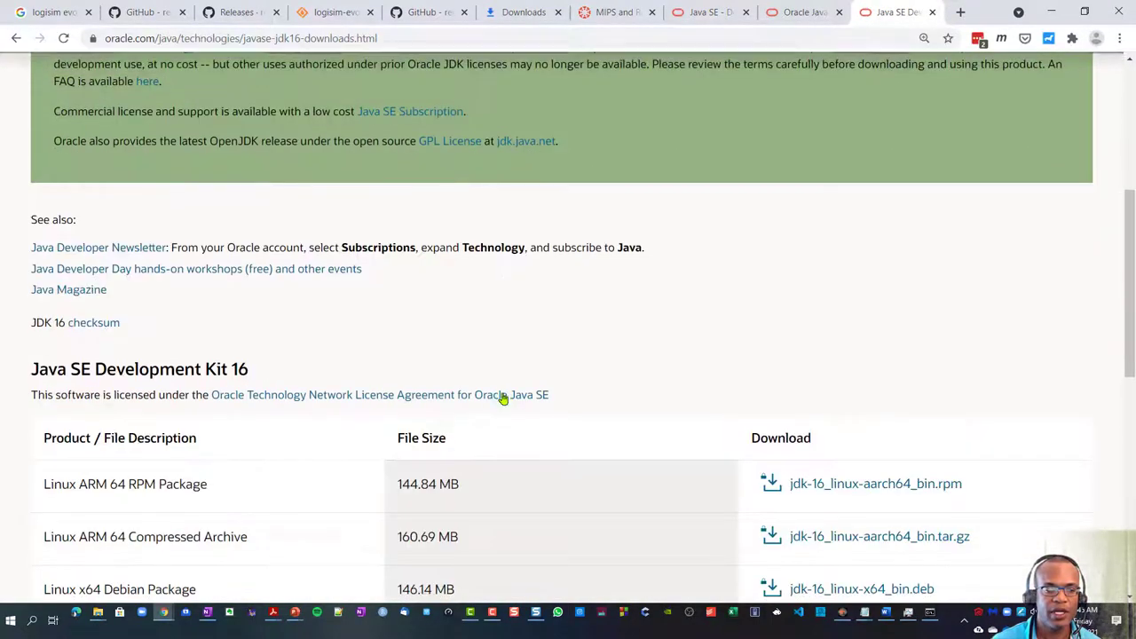
scroll(421, 464, down, 3)
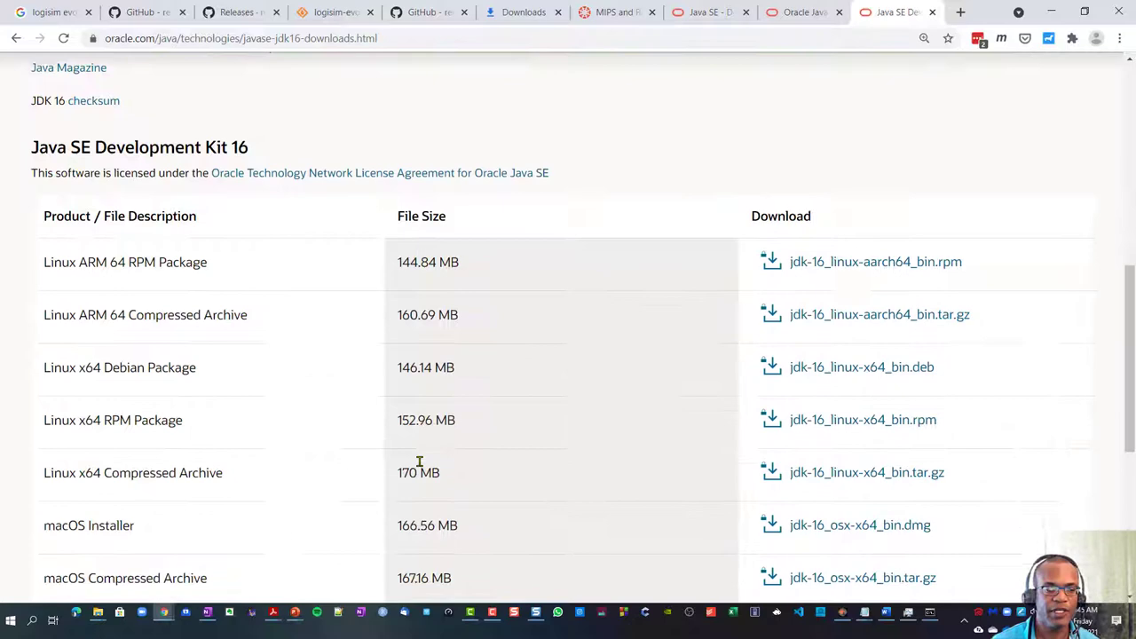
scroll(355, 373, down, 1)
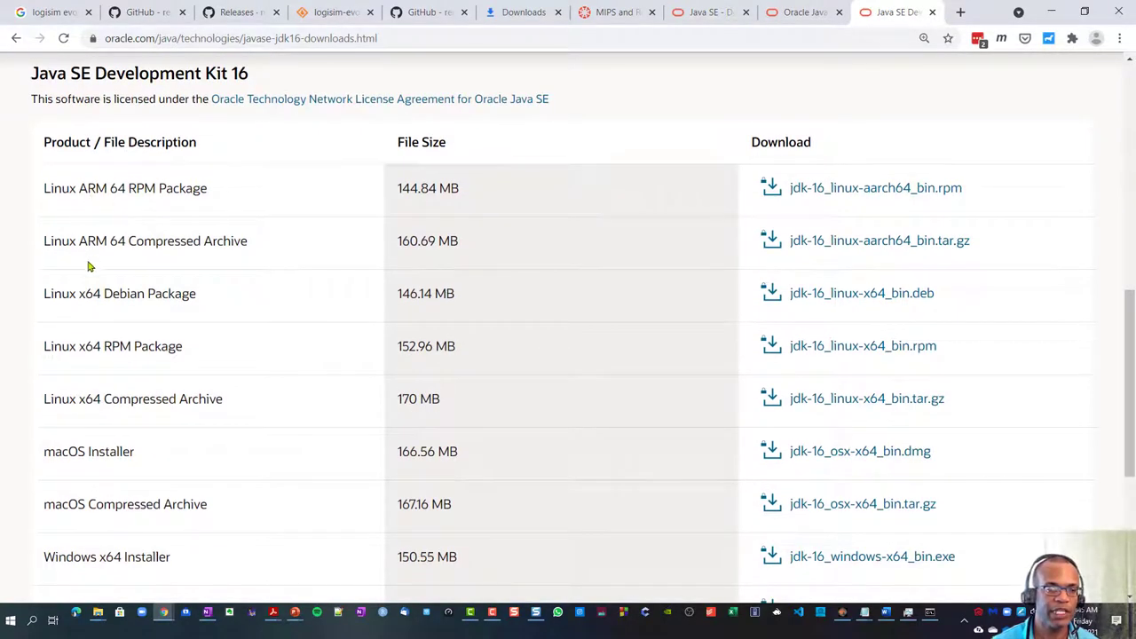
scroll(88, 266, down, 2)
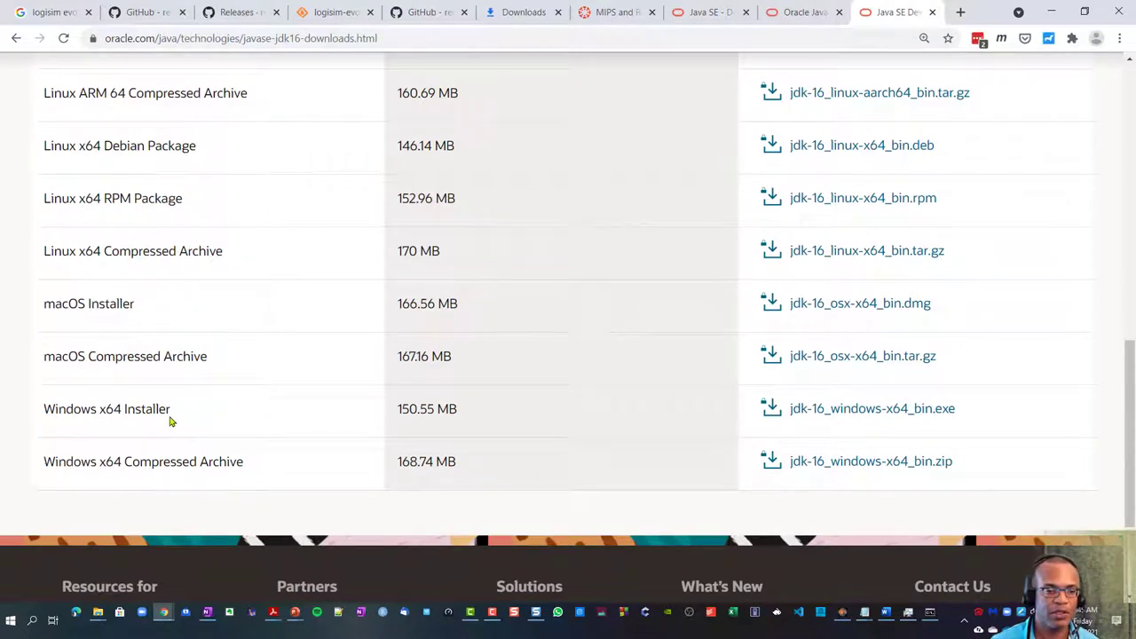
- Accept the license, save jdk-16_windows-x64_bin.exe, and launch it from the download bar
click(828, 411)
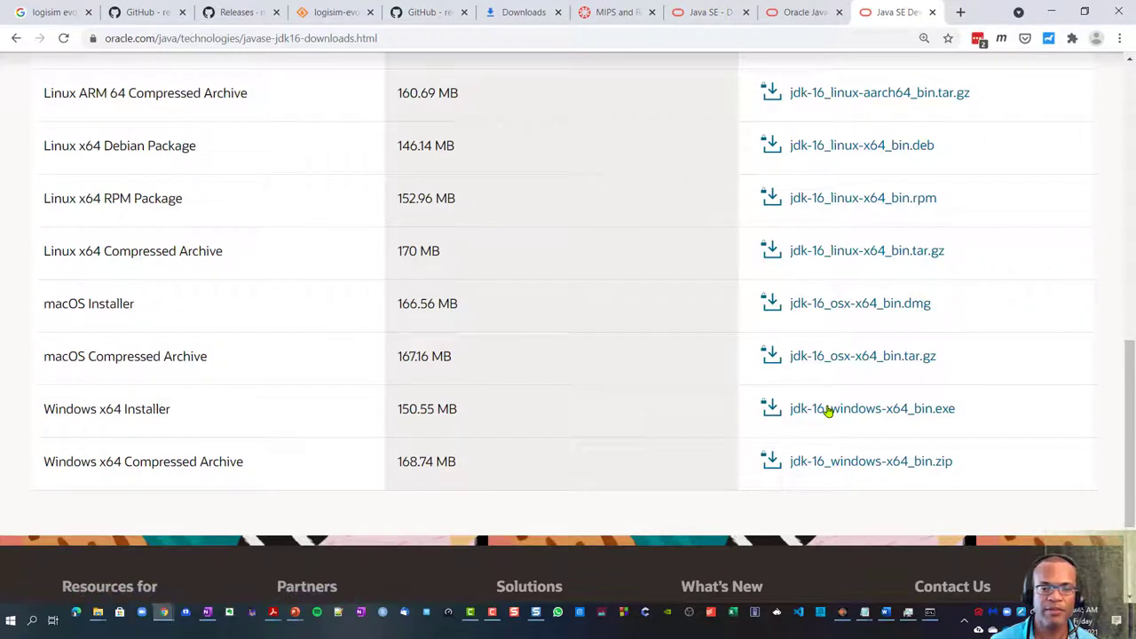
click(291, 306)
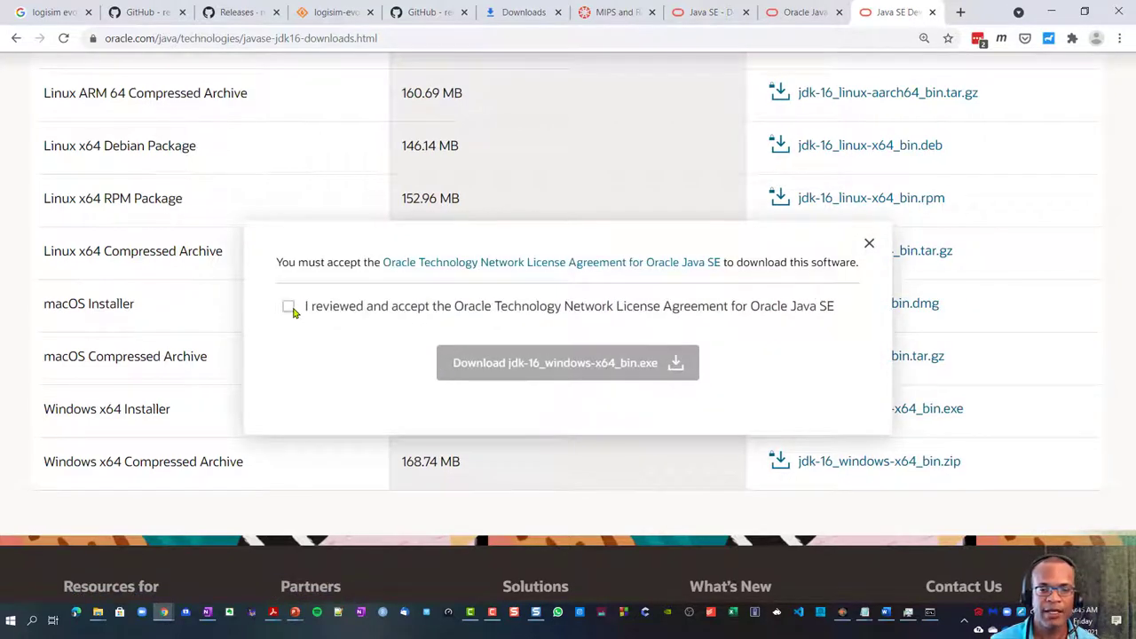
click(510, 371)
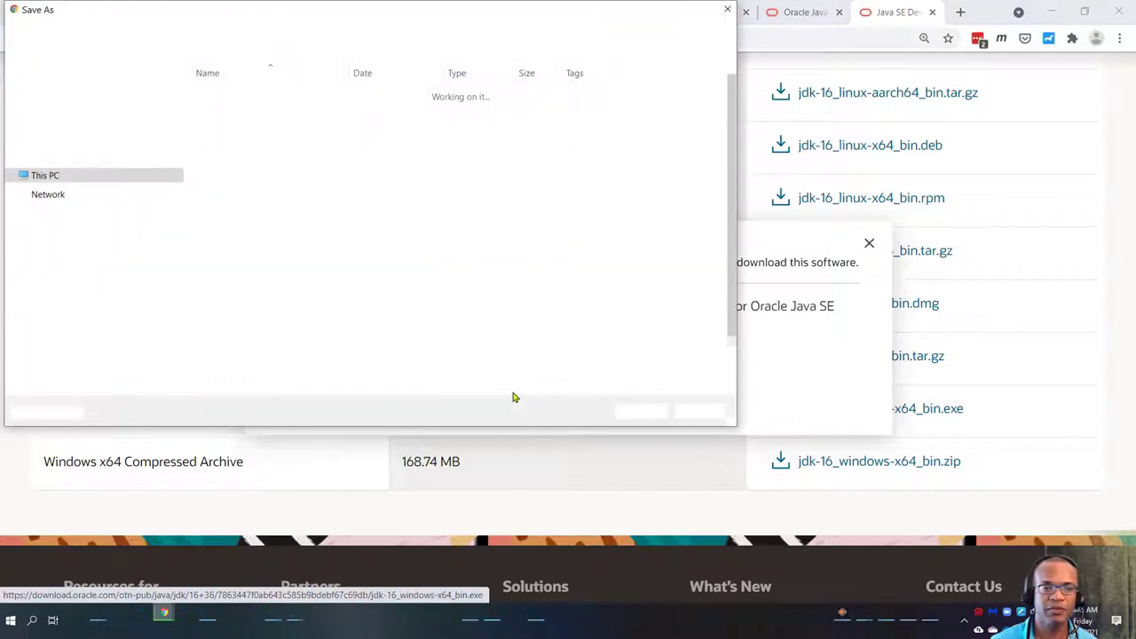
click(643, 414)
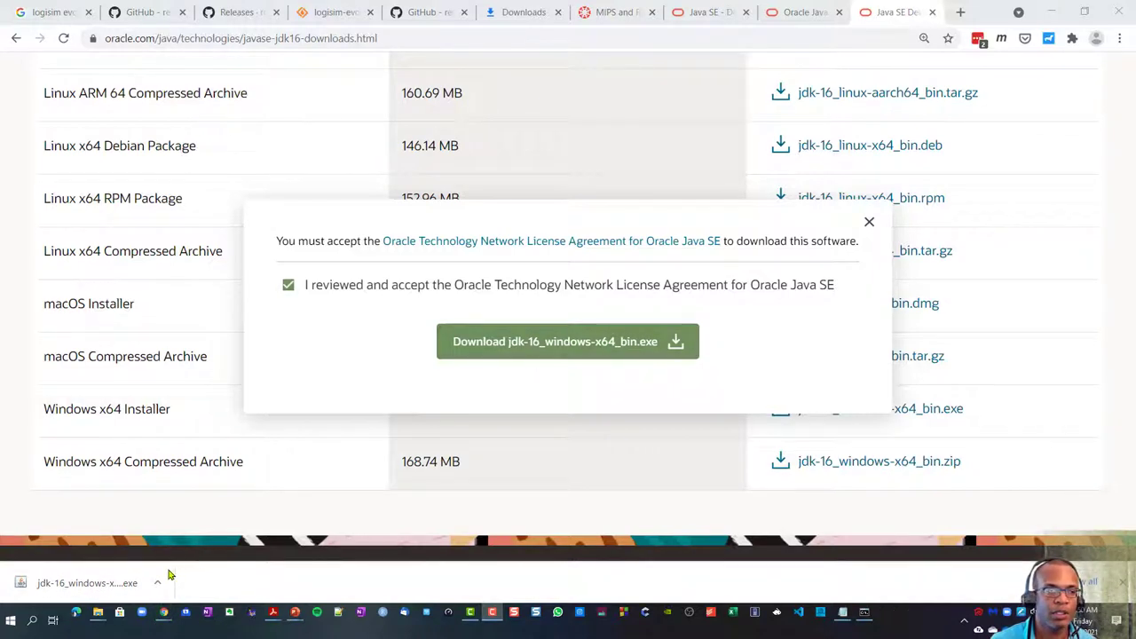
click(120, 583)
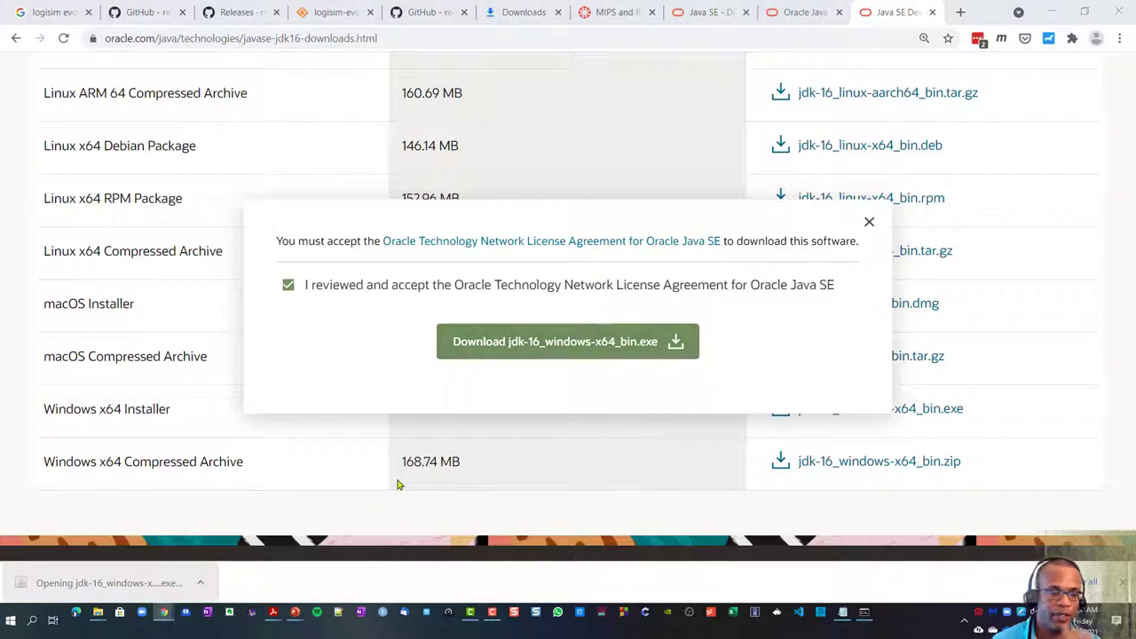
- Dismiss the prompt and arrange the installer beside the C:\Program Files\Java folder window
click(869, 225)
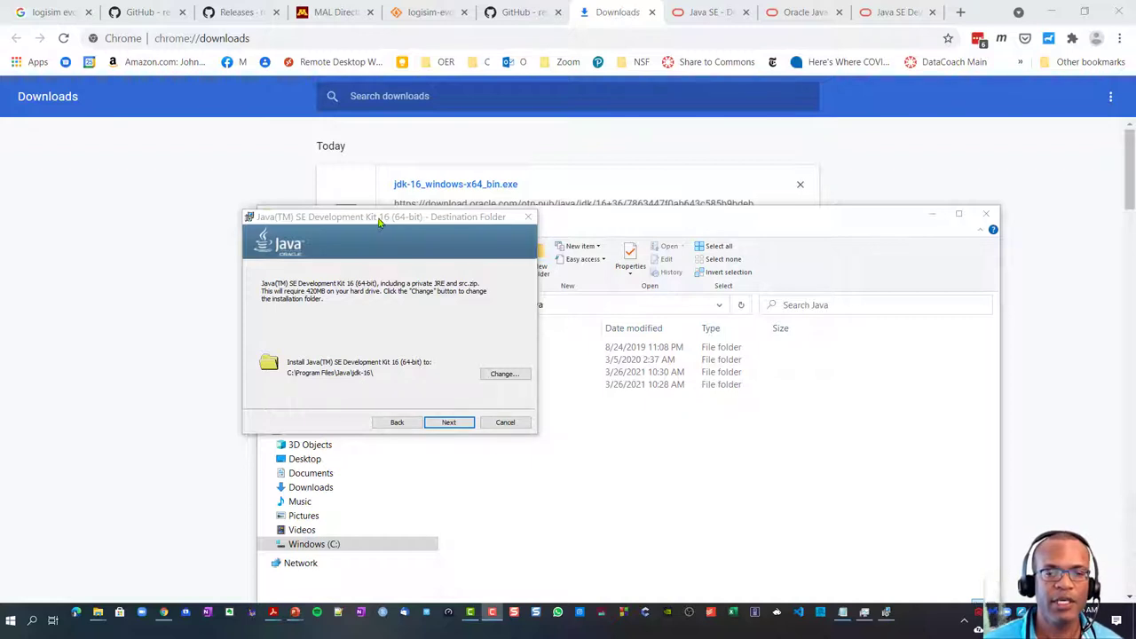
drag(380, 222, 199, 153)
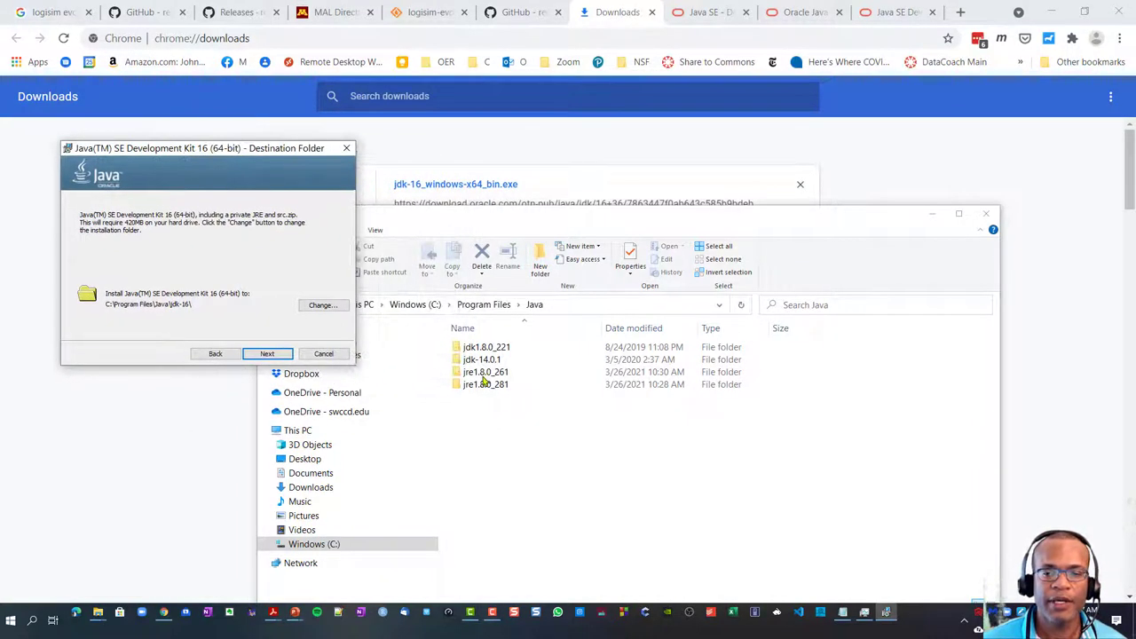
drag(562, 221, 628, 217)
click(643, 294)
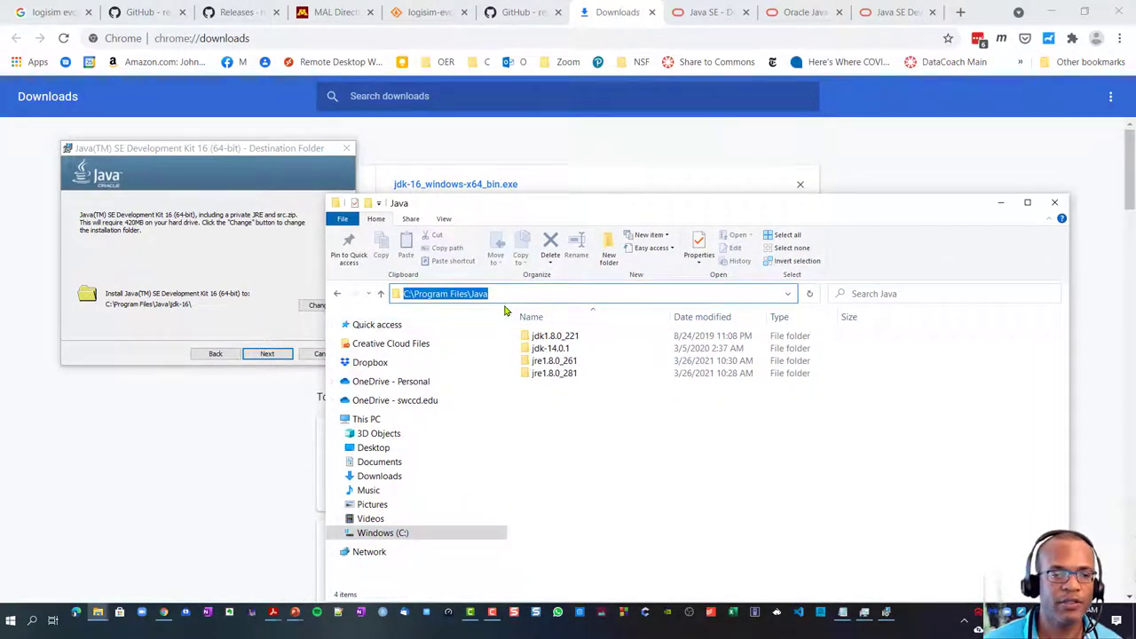
click(555, 405)
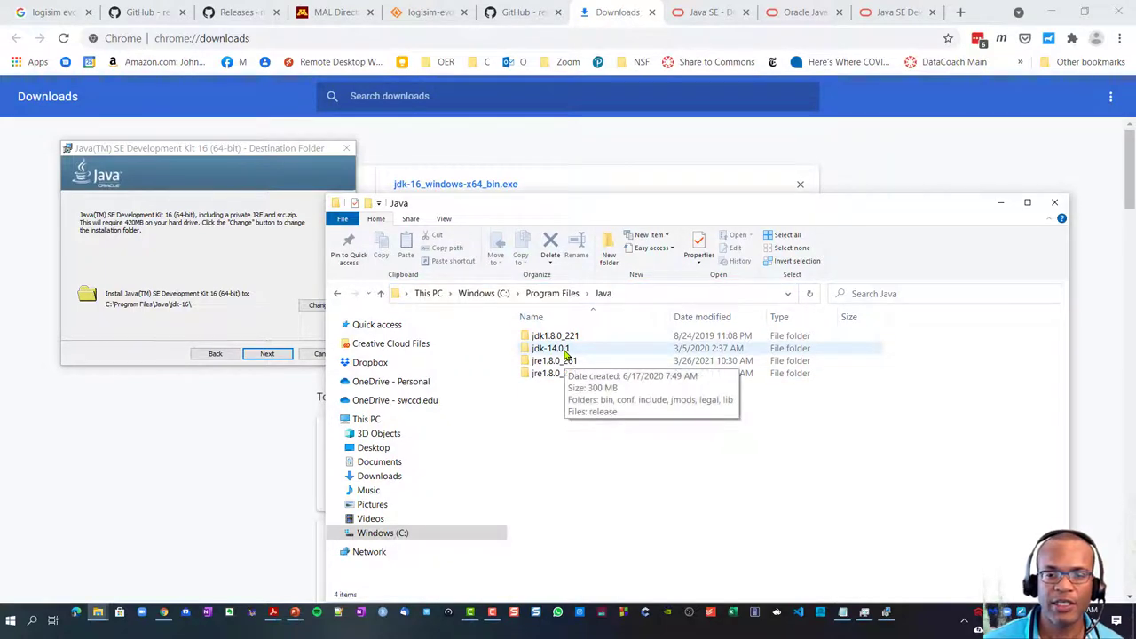
- Inspect the jdk-14.0.1 and jdk1.8.0_221 folders, then start installing JDK 16 to the default folder
double_click(560, 349)
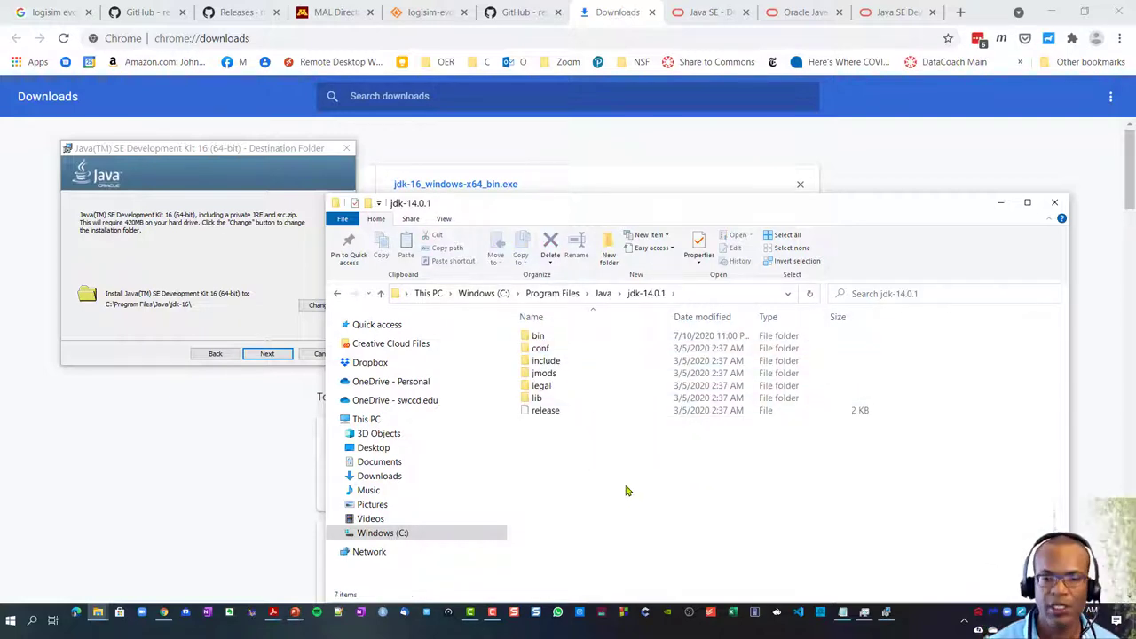
key(BackSpace)
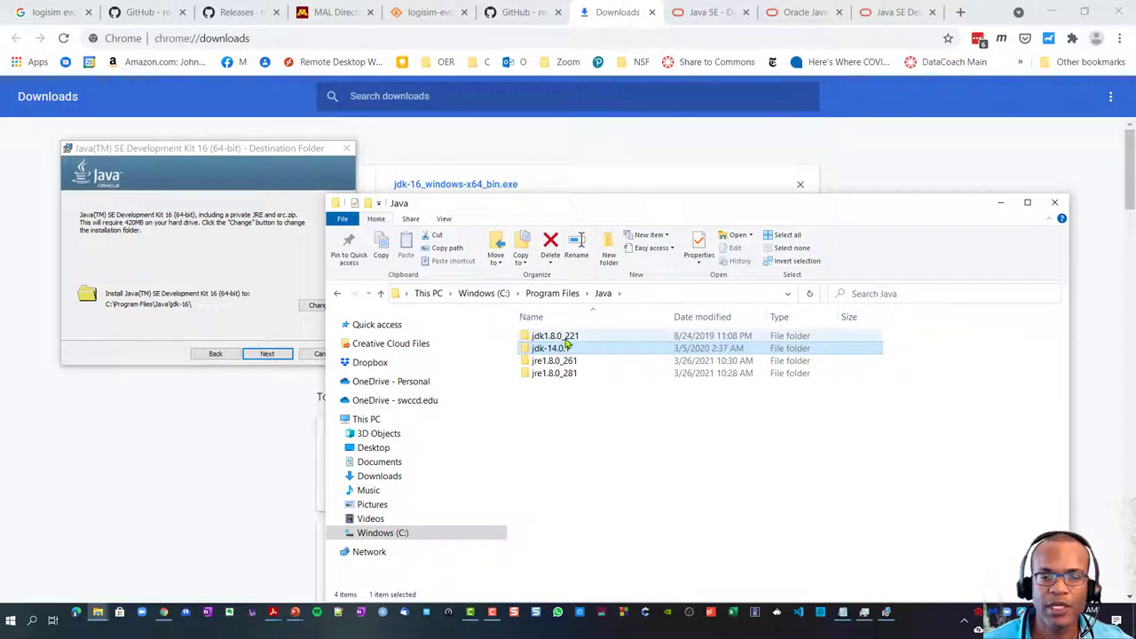
click(572, 337)
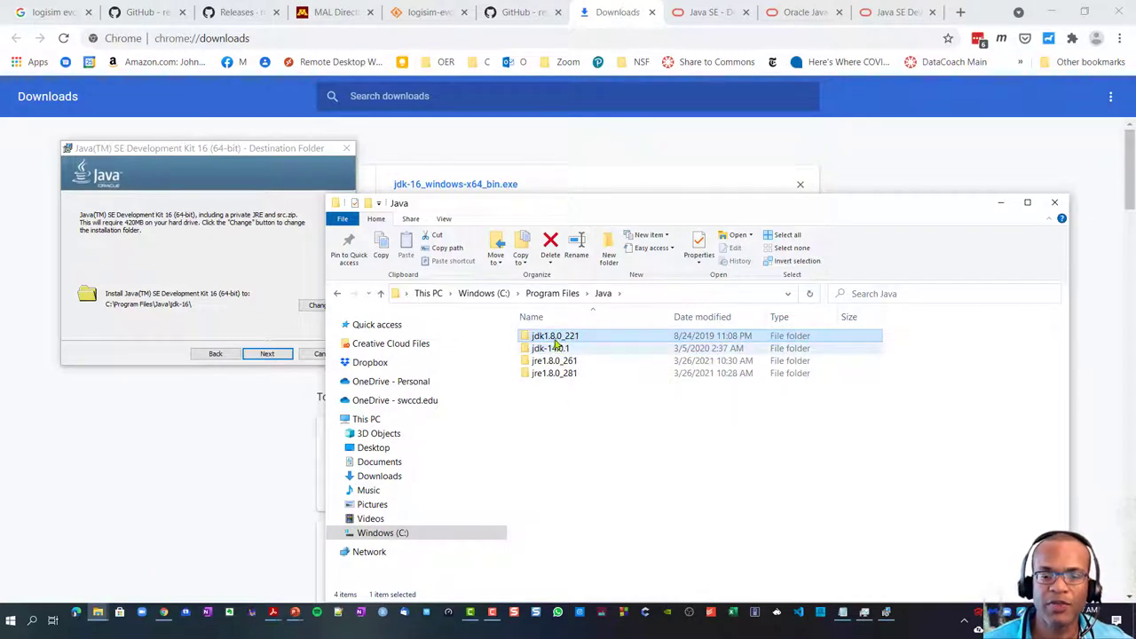
key(Return)
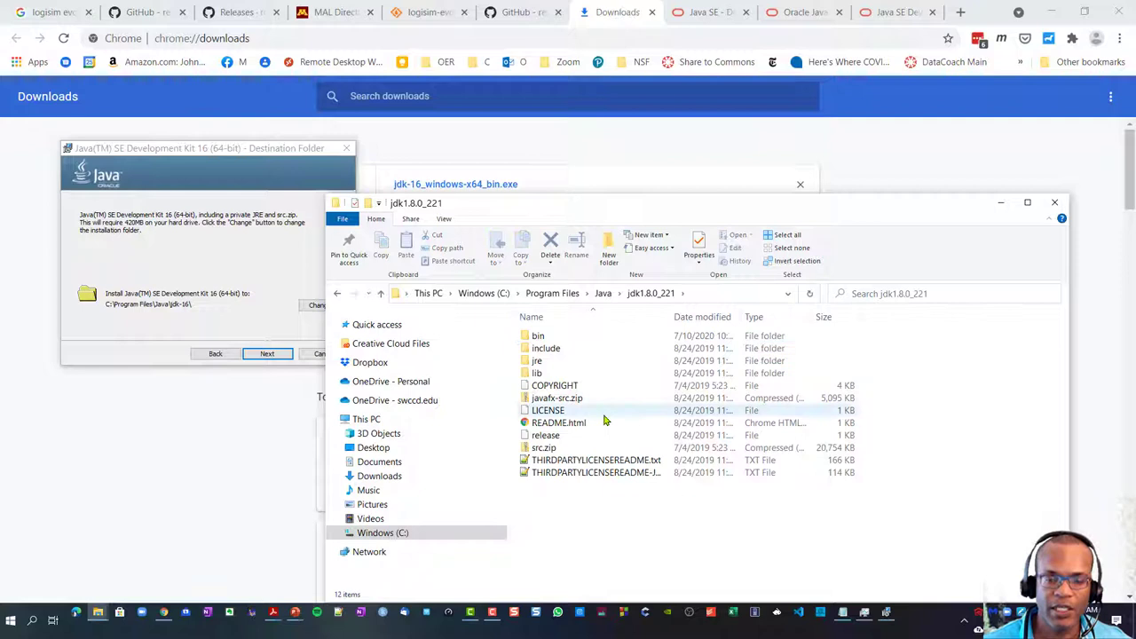
key(BackSpace)
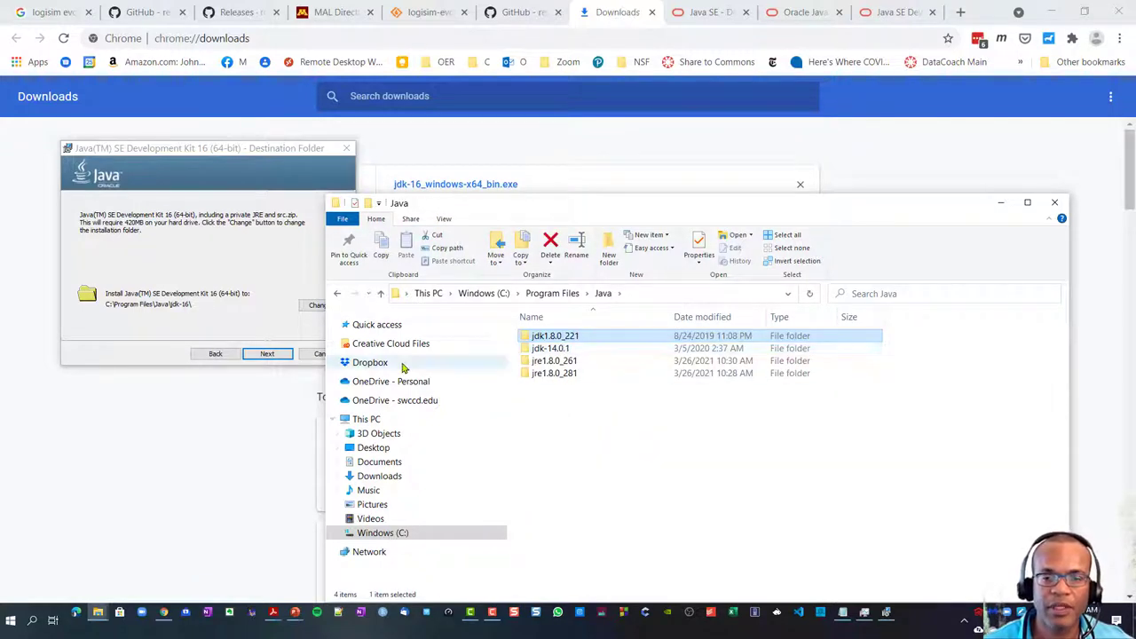
click(166, 354)
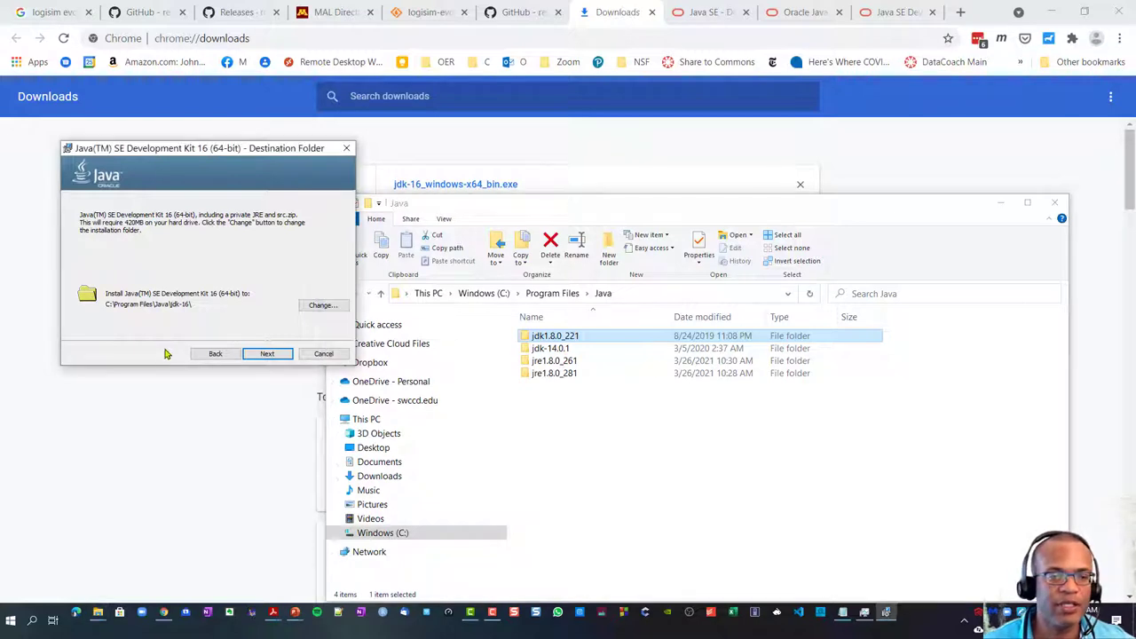
click(266, 353)
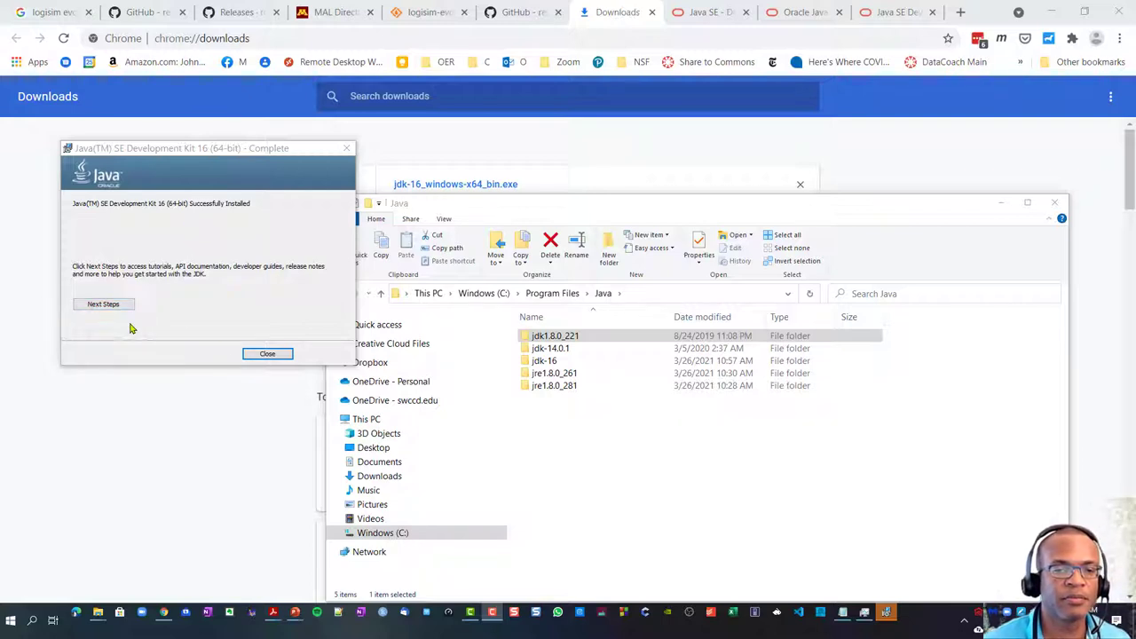
- Close the JDK 16 installer once it reports a successful install
click(267, 356)
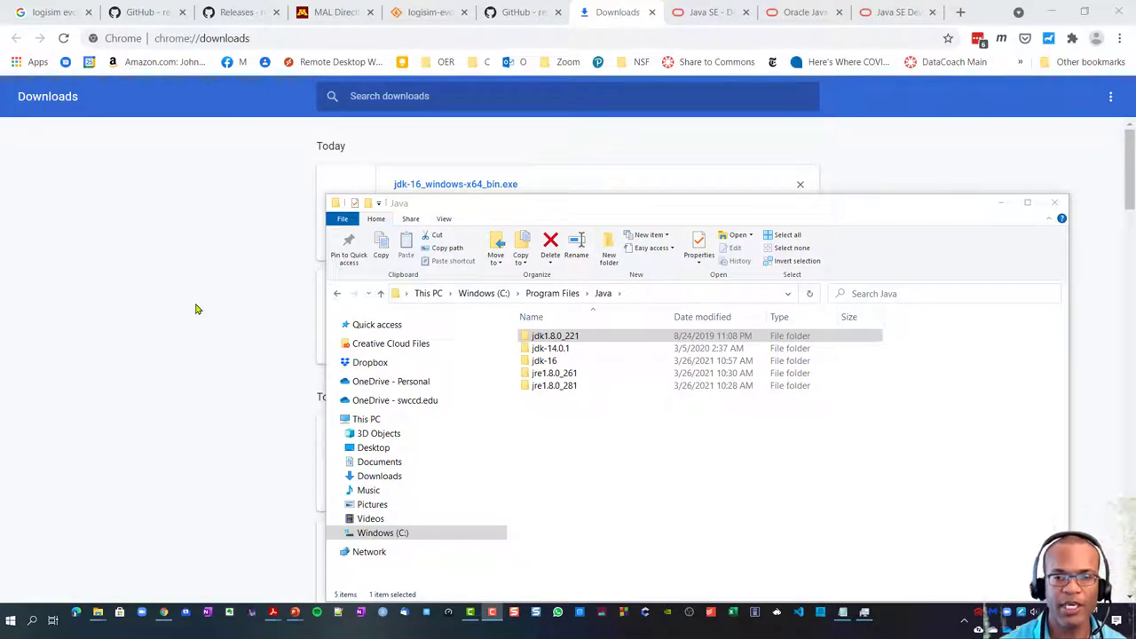
- Search the Start menu for cmd and launch a new Command Prompt
key(super)
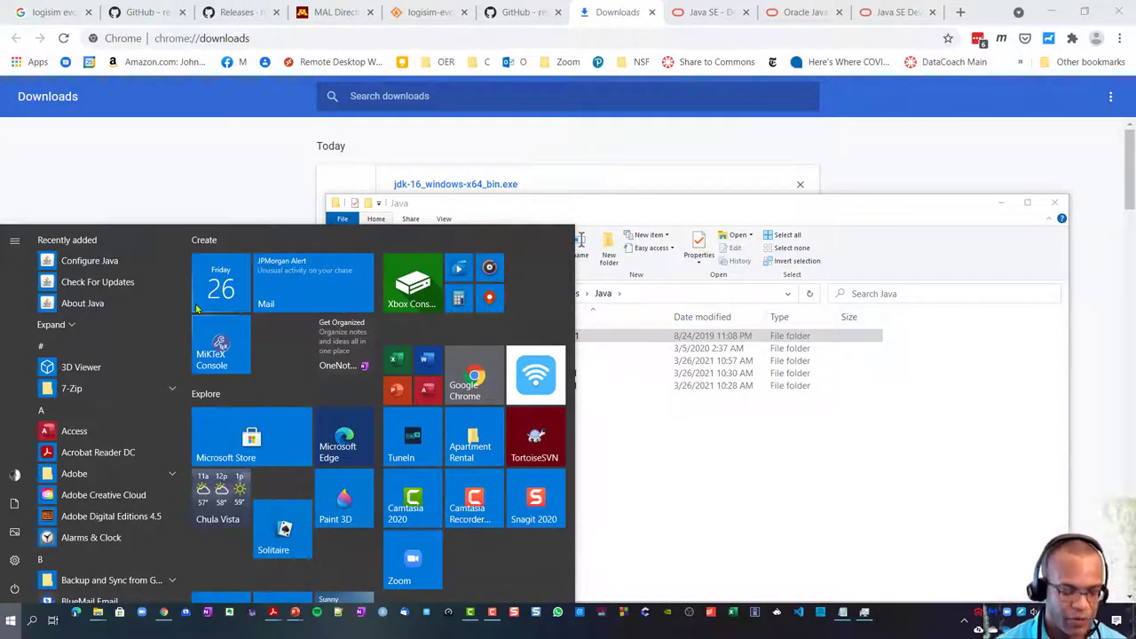
key(super)
key(super)
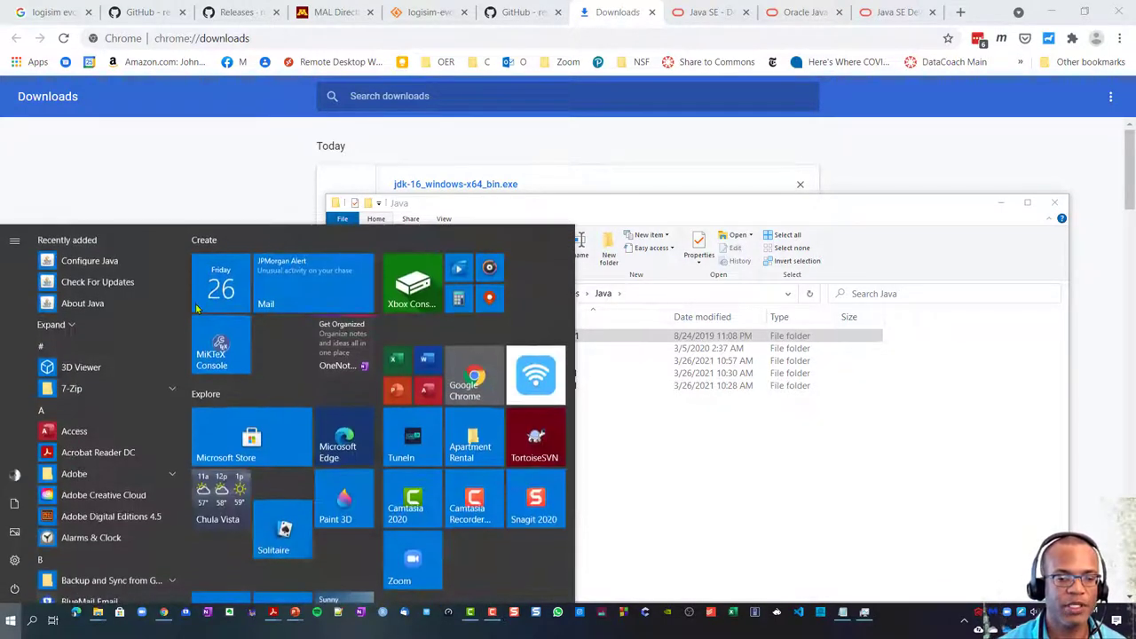
text(cmd)
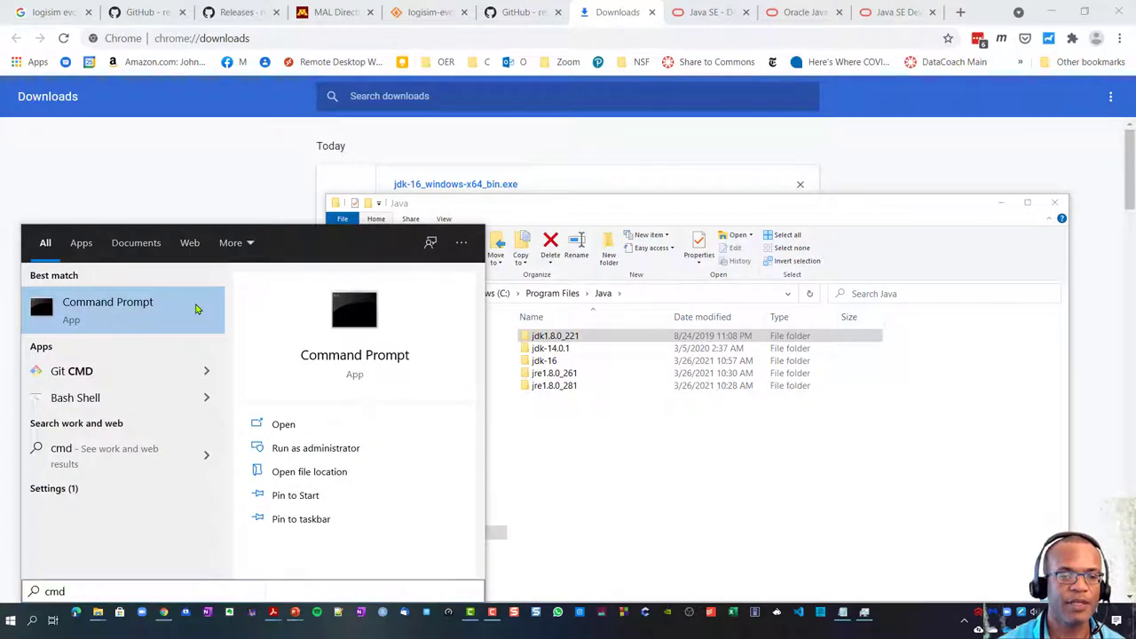
key(Return)
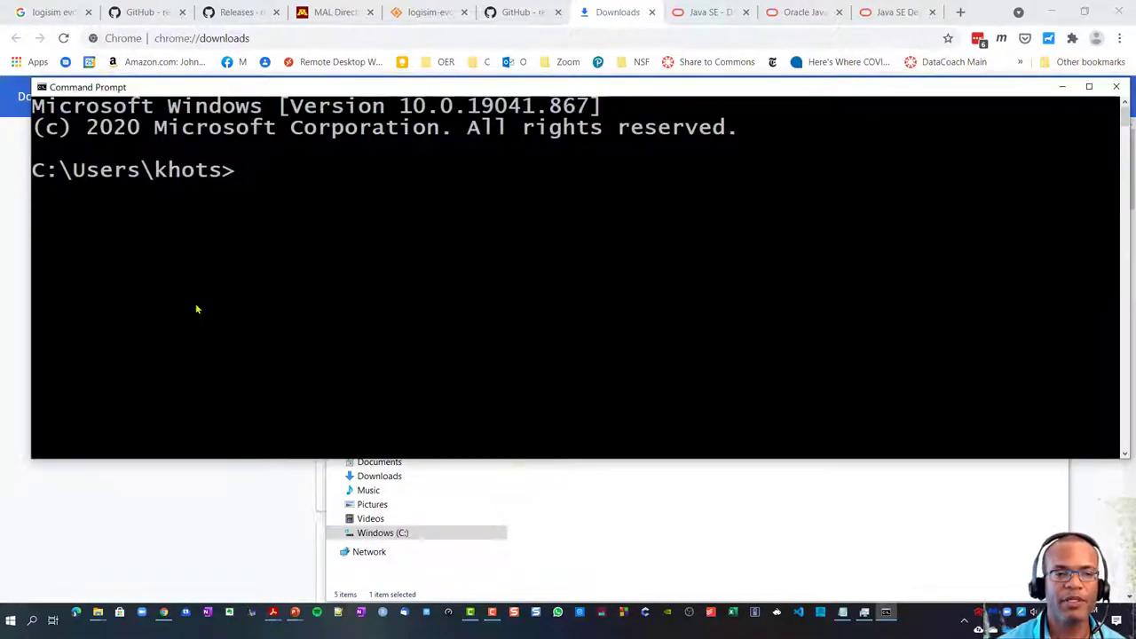
- Run java -version and confirm it reports Java 16, build 16+36-2231
text(ja)
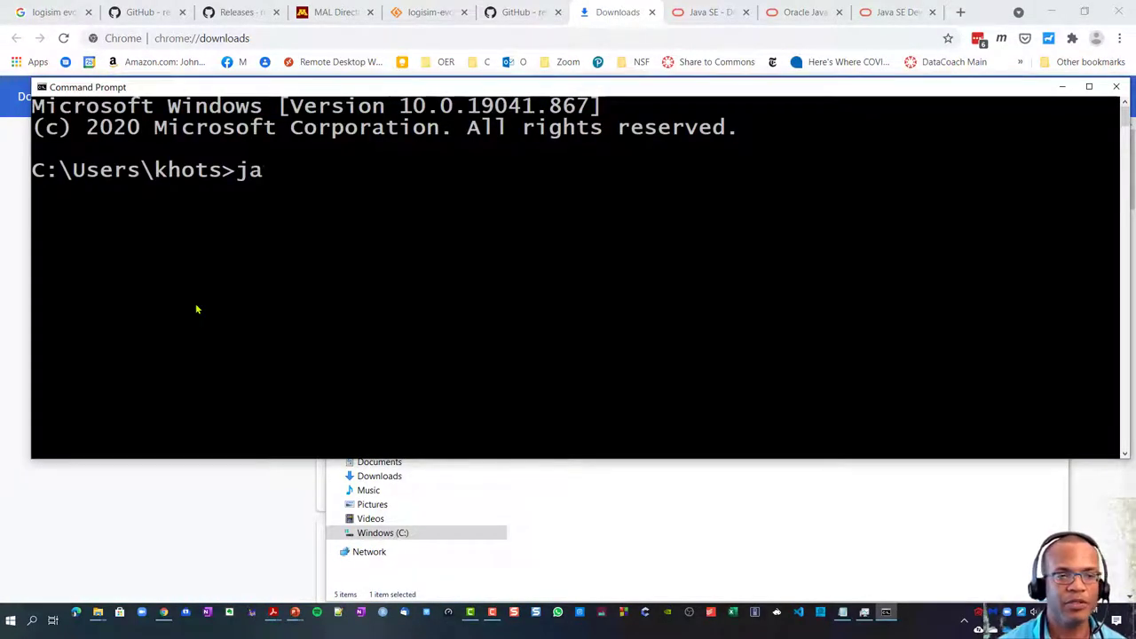
text(va -version)
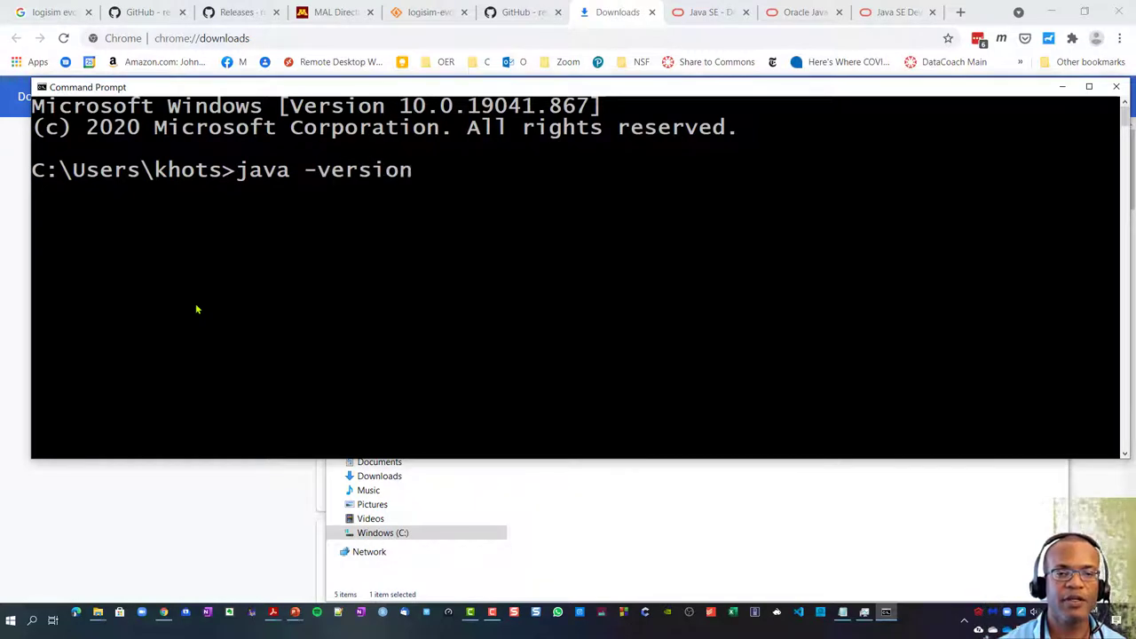
key(Return)
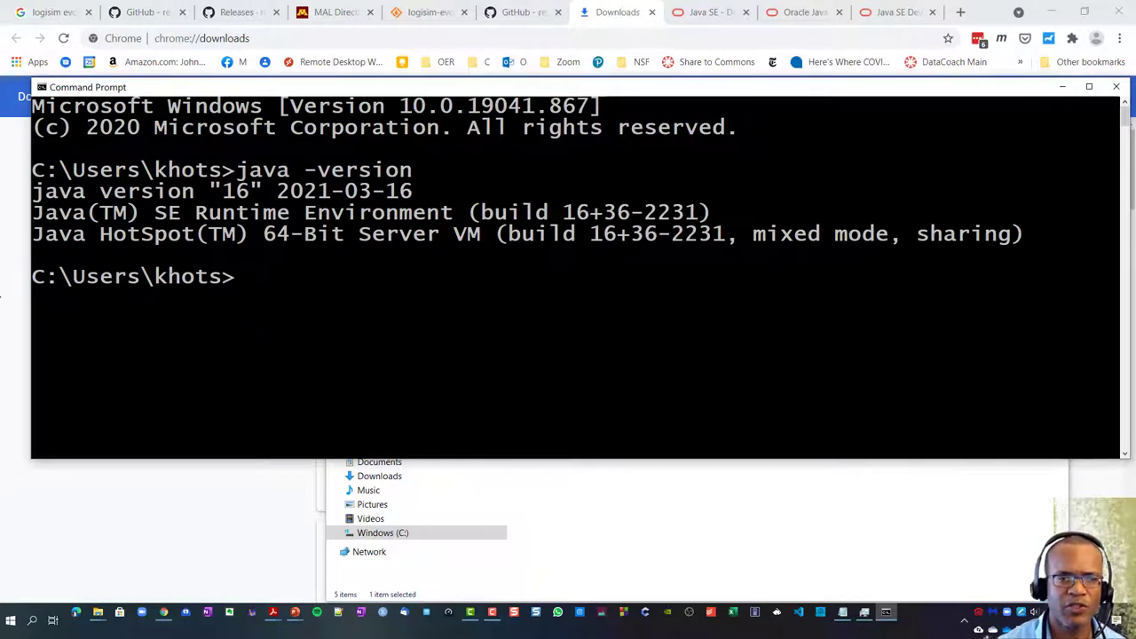
click(492, 612)
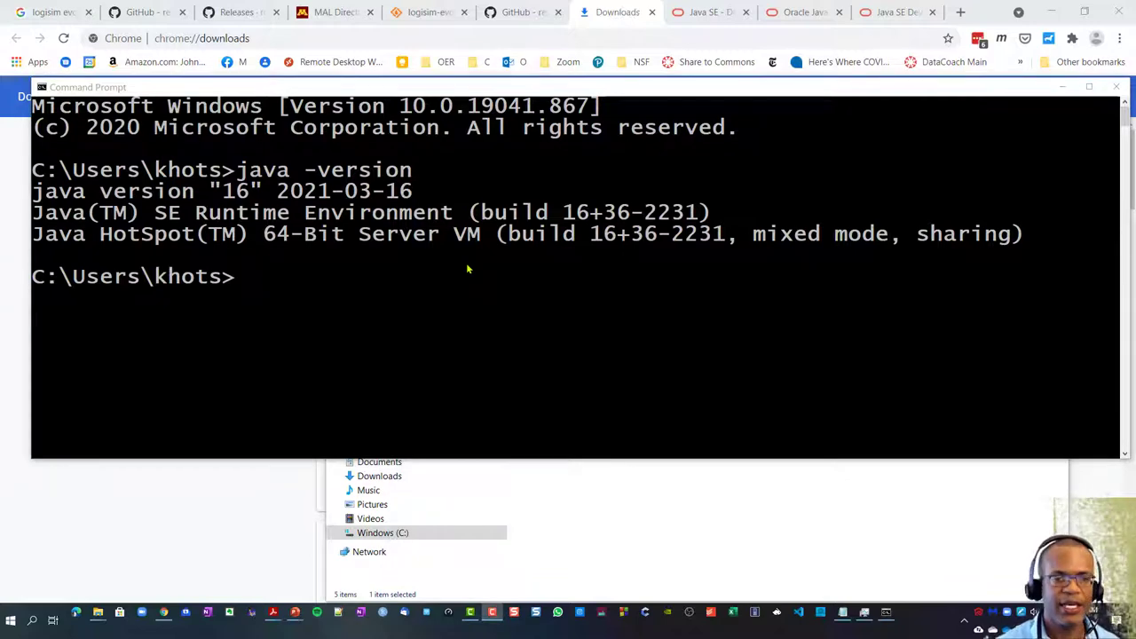
- Search 'environ' and reach the Environment Variables window from System Properties
key(super)
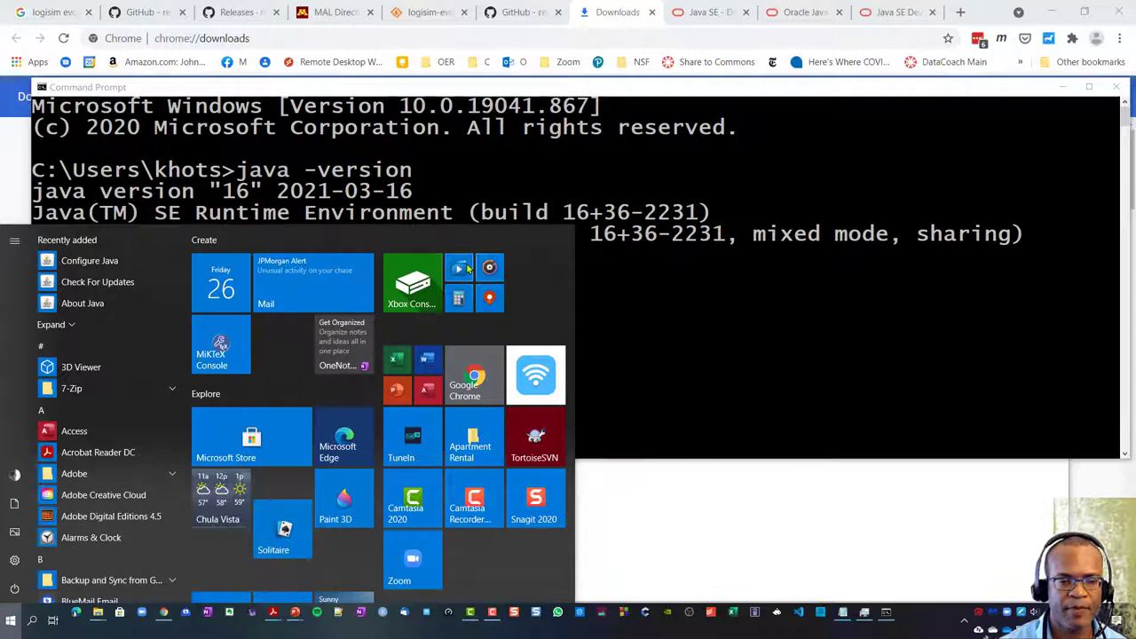
text(envi)
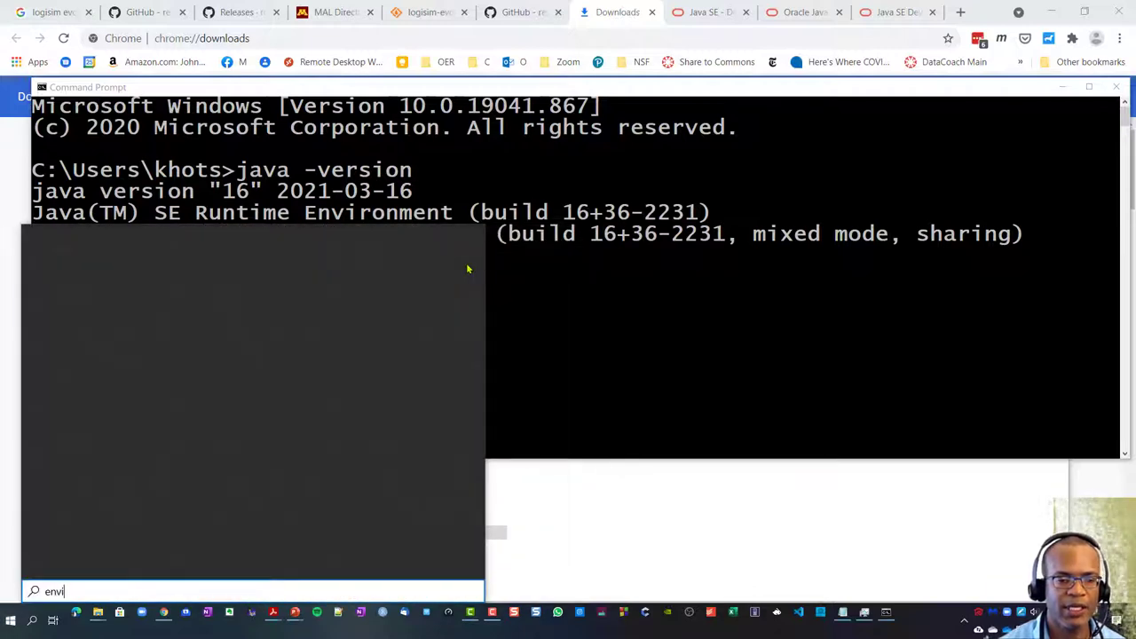
text(ron)
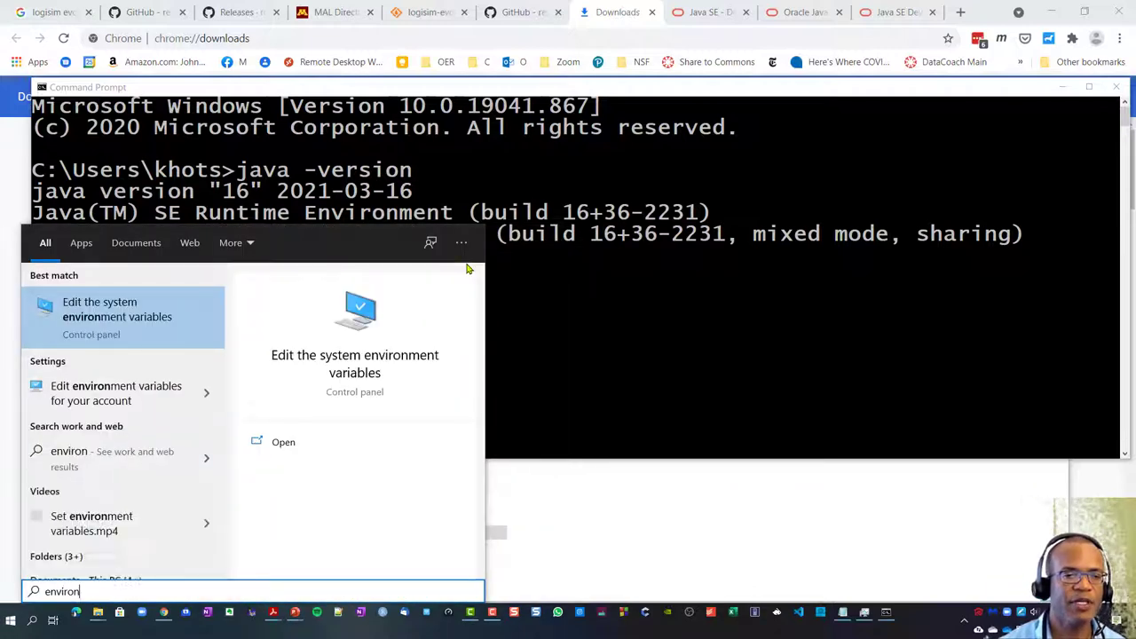
key(Return)
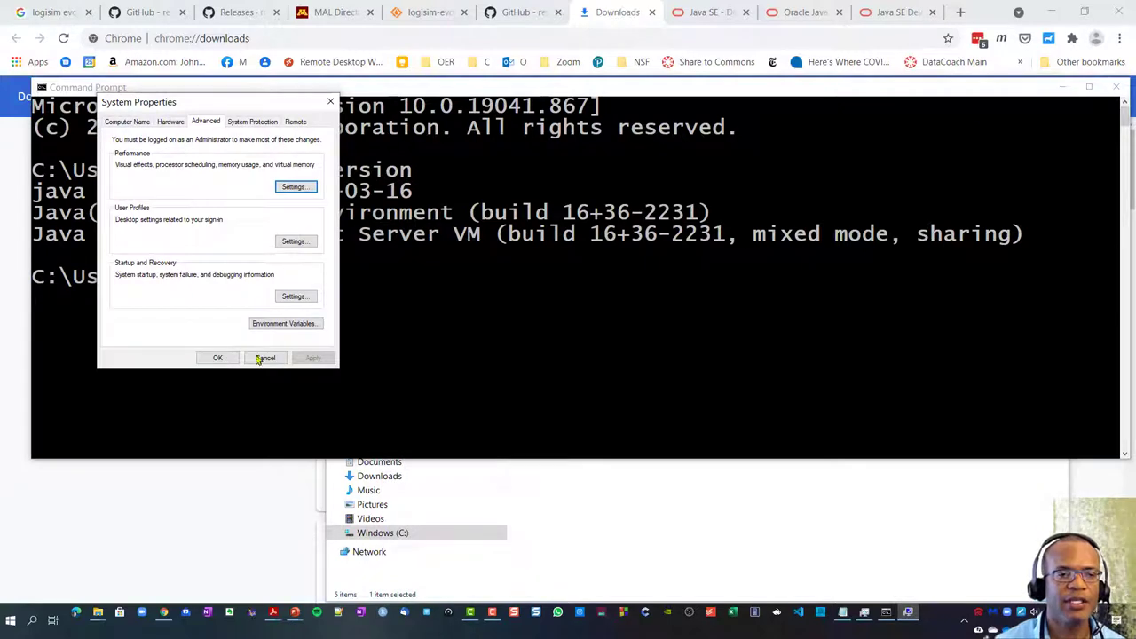
click(287, 326)
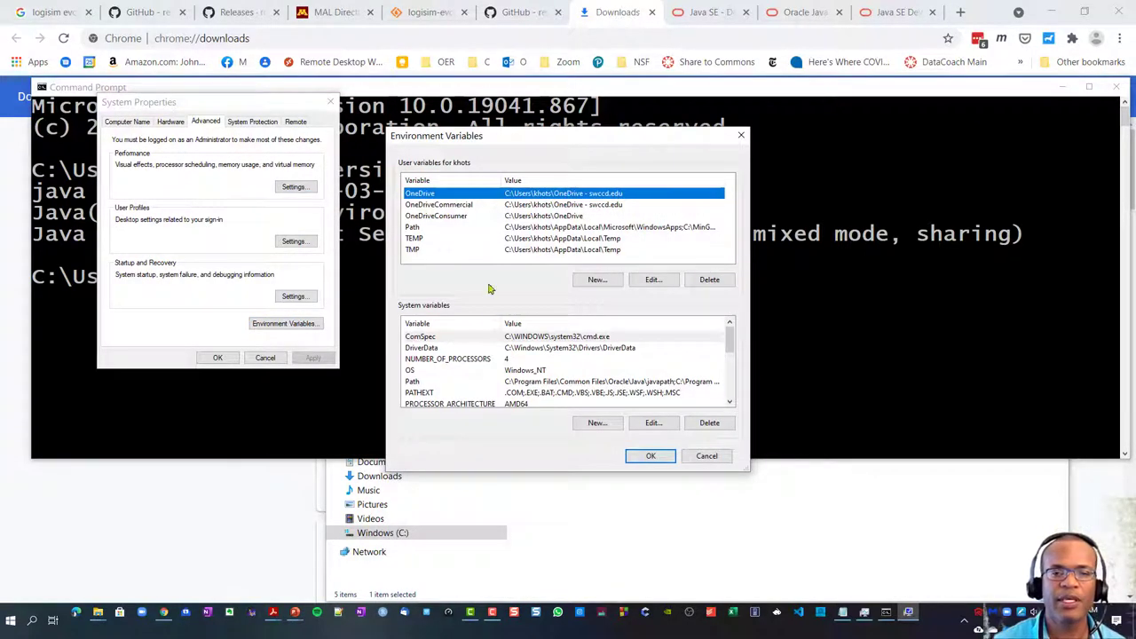
- Review the user Path entries (C:\MinGW\bin, VS Code bin) and close without changes
click(428, 227)
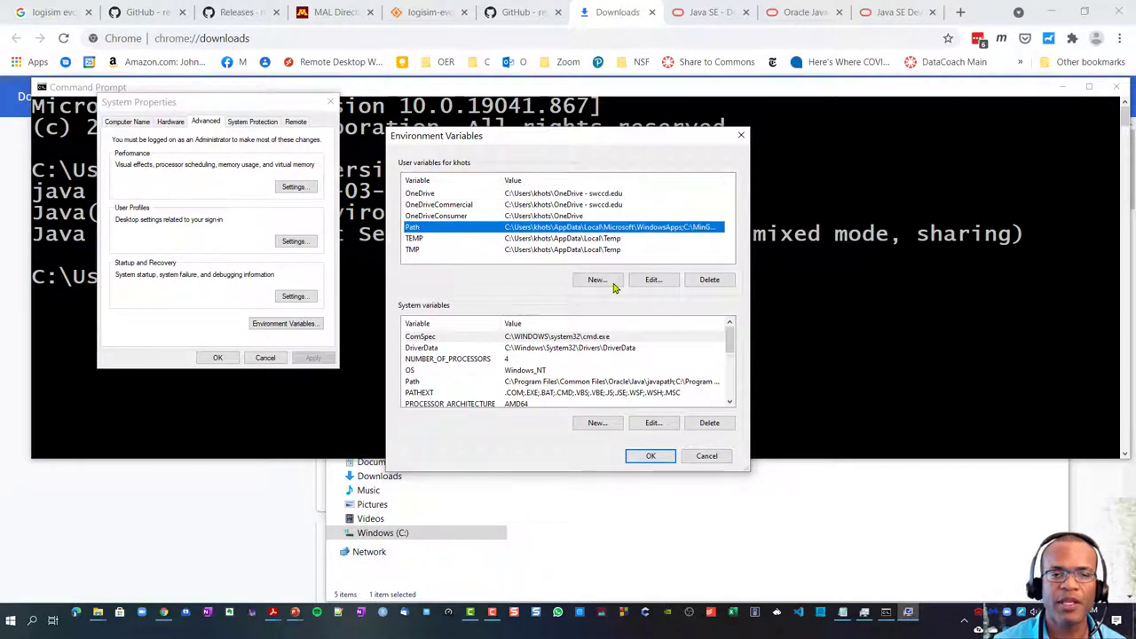
click(654, 279)
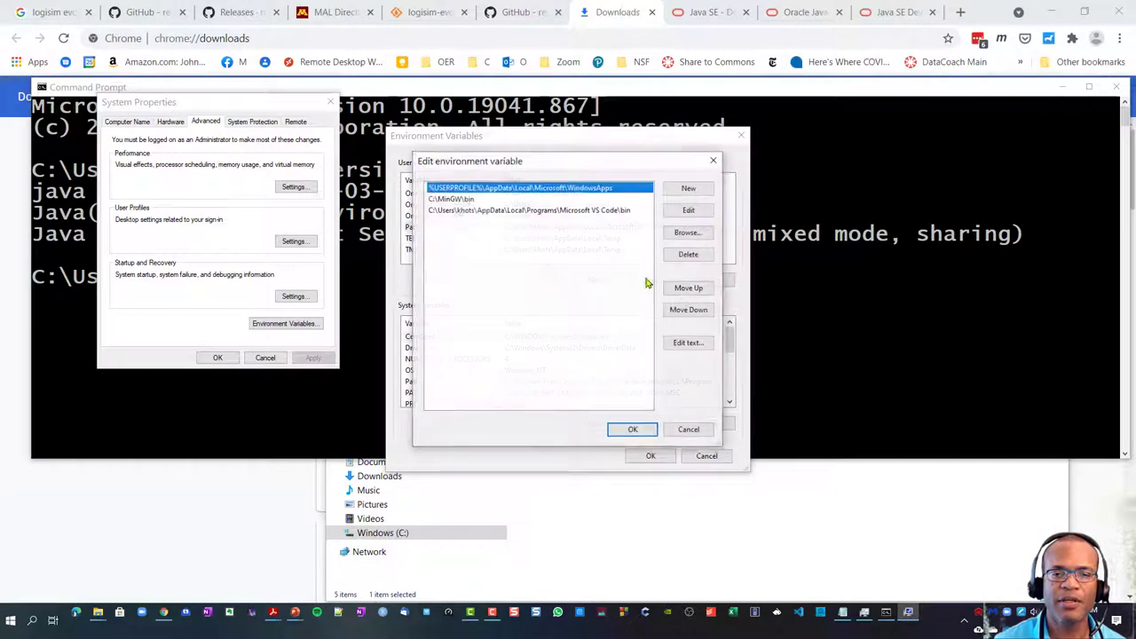
click(474, 200)
click(486, 211)
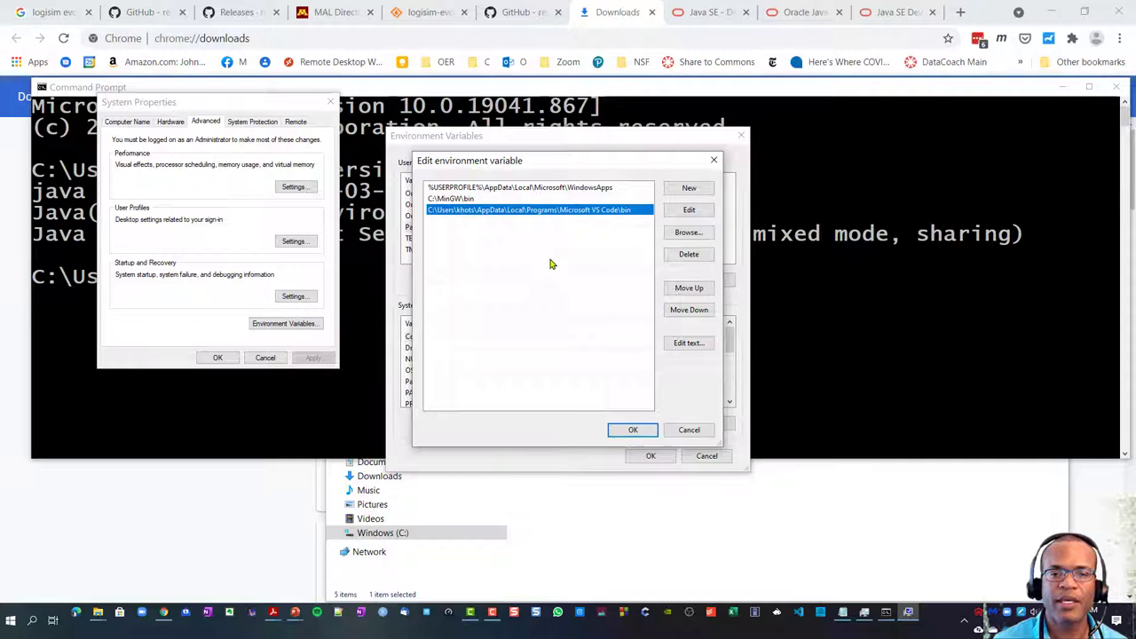
key(Escape)
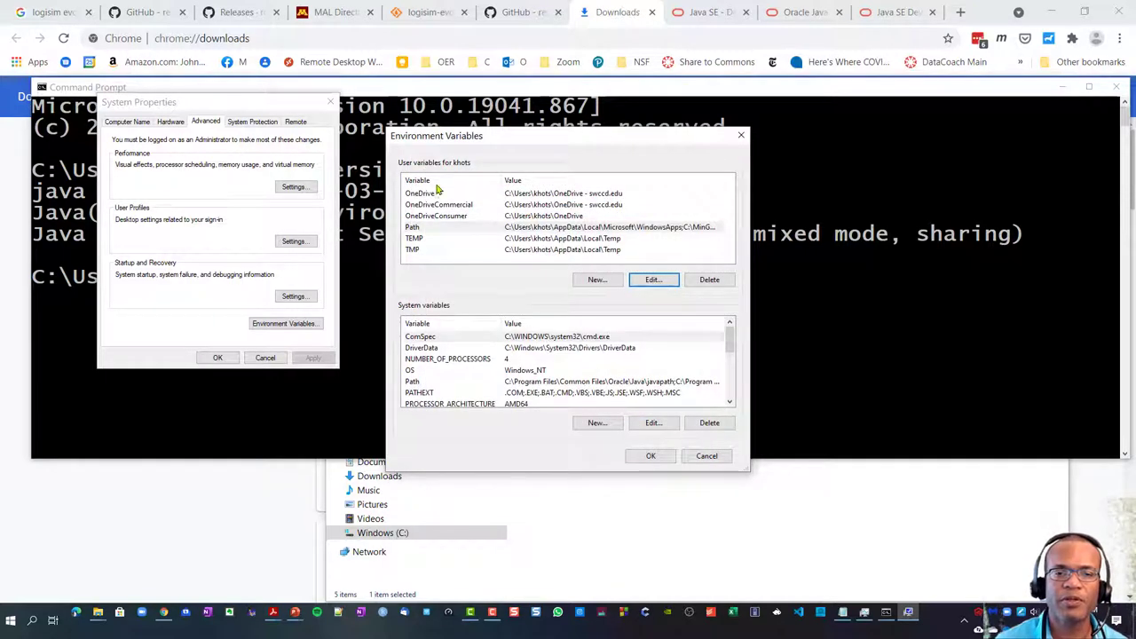
- Edit the system Path and make its C:\Program Files\Java\jdk-14.0.1\bin entry editable
click(427, 384)
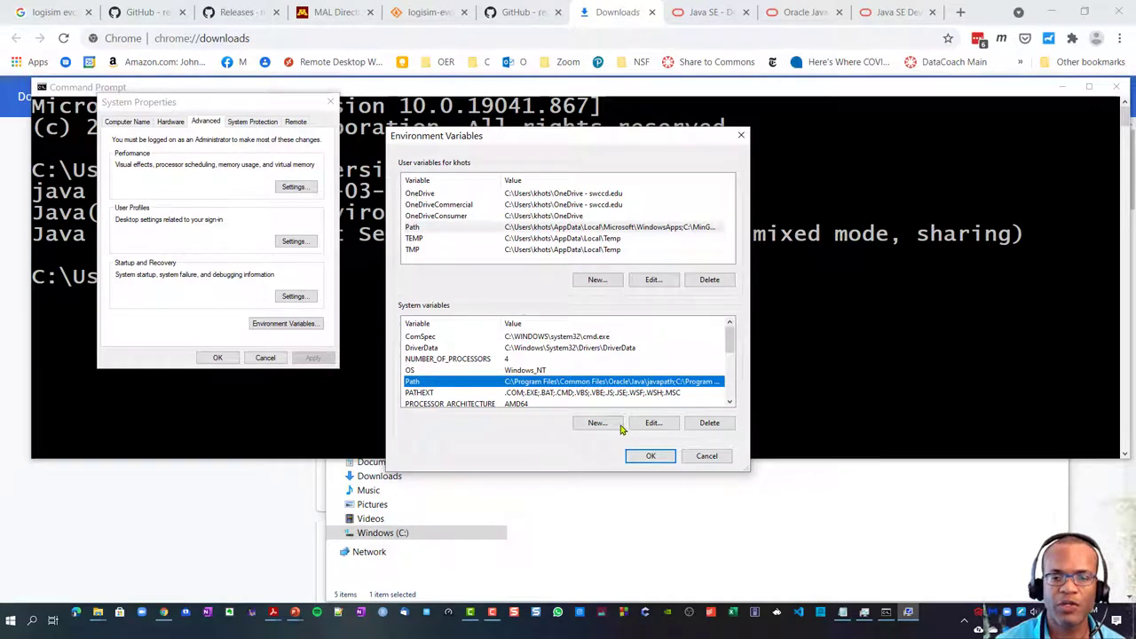
click(645, 424)
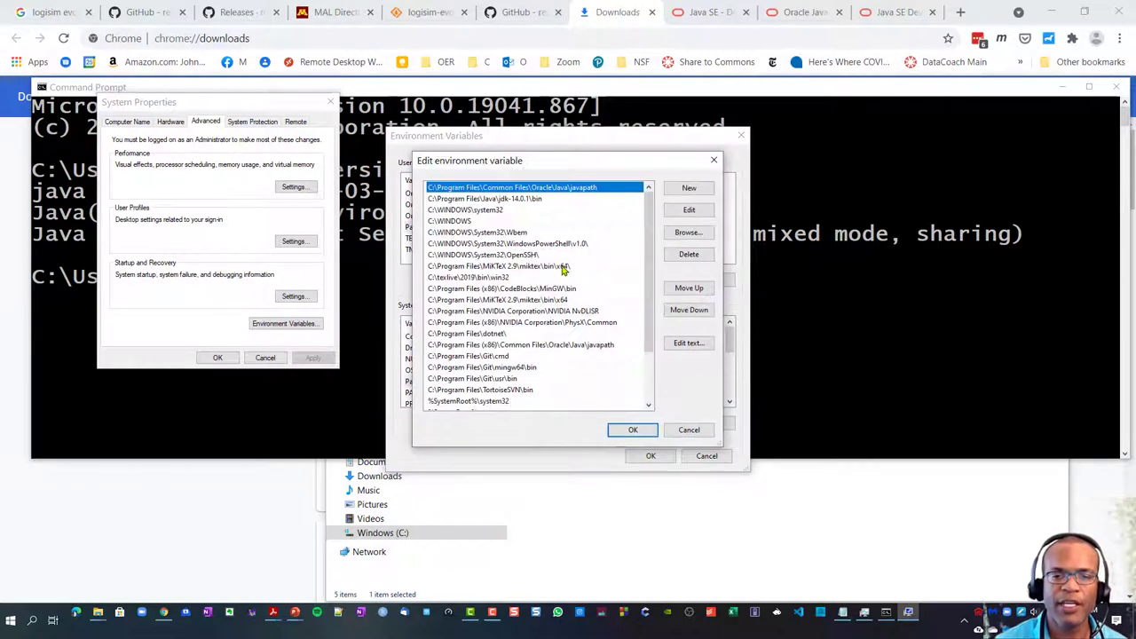
click(534, 200)
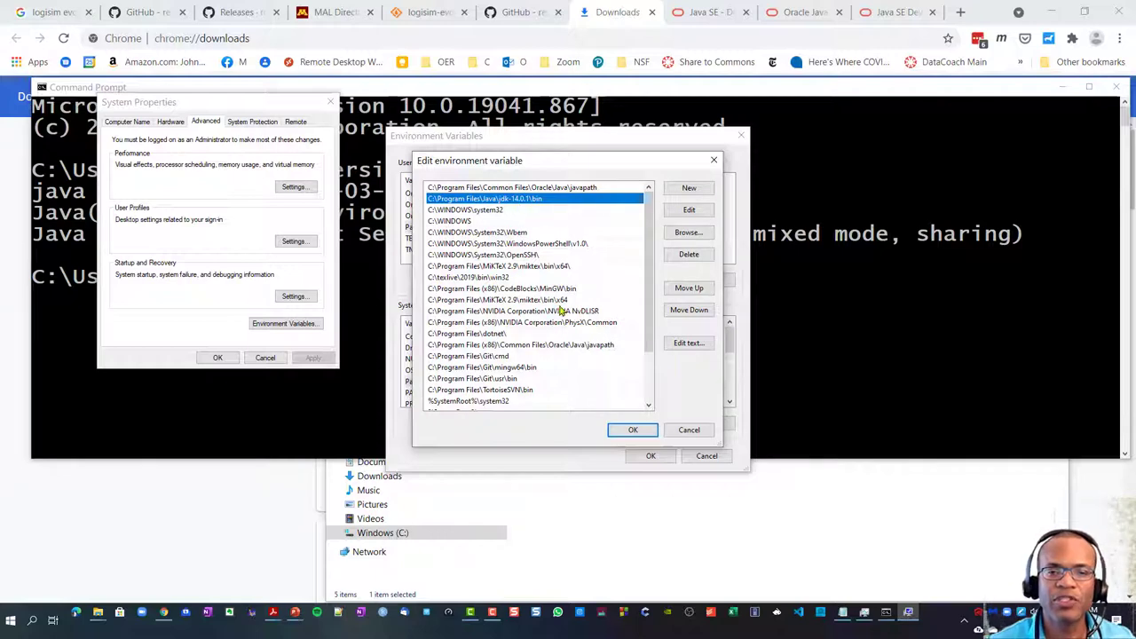
scroll(561, 331, down, 2)
scroll(562, 330, up, 2)
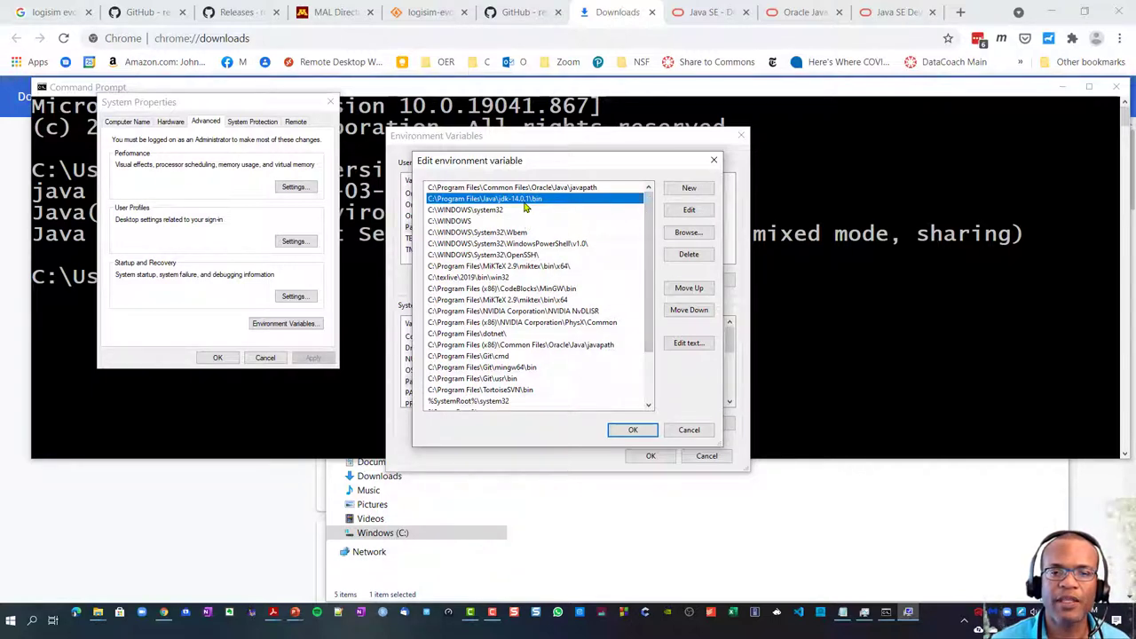
click(685, 211)
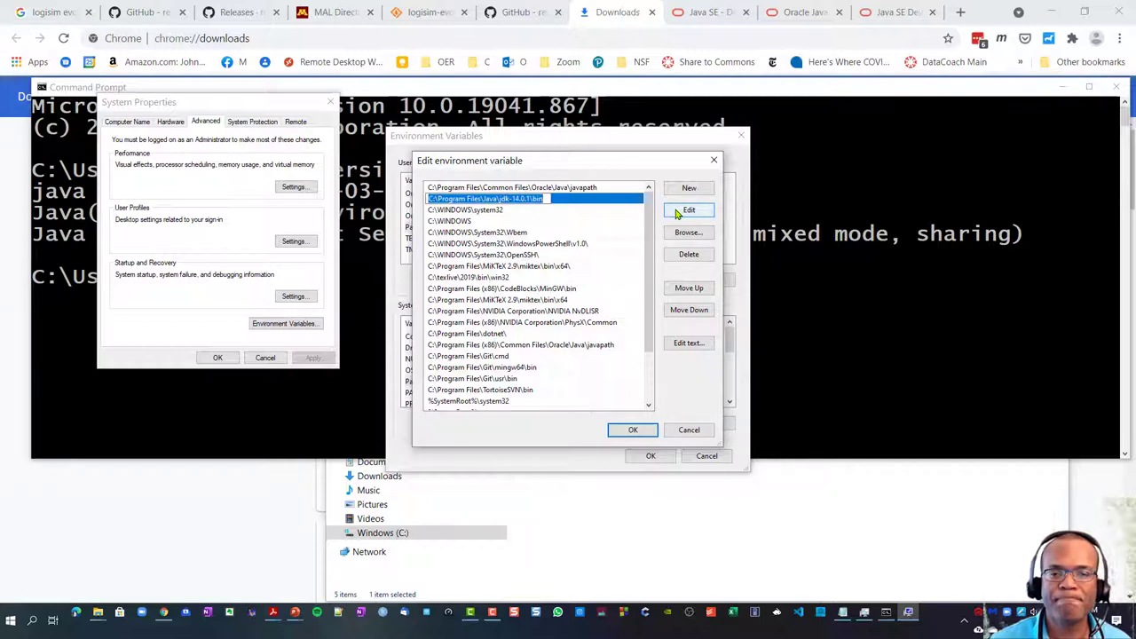
- In File Explorer, open the Program Files\Java\jdk-16\bin folder
key(alt+Tab)
key(alt+Tab)
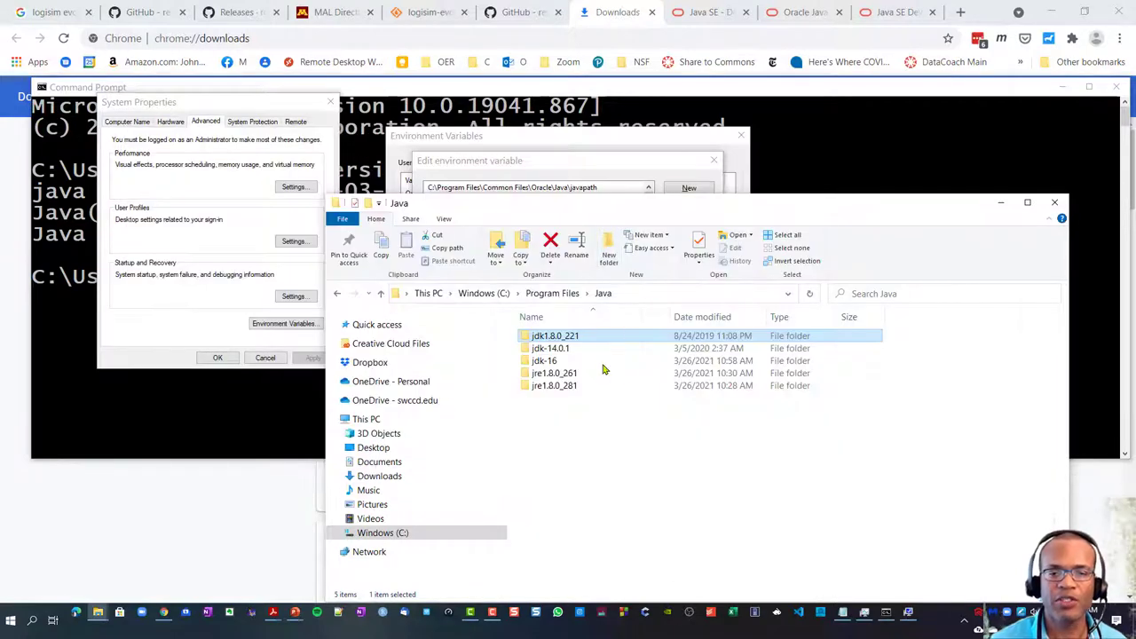
click(573, 364)
double_click(572, 366)
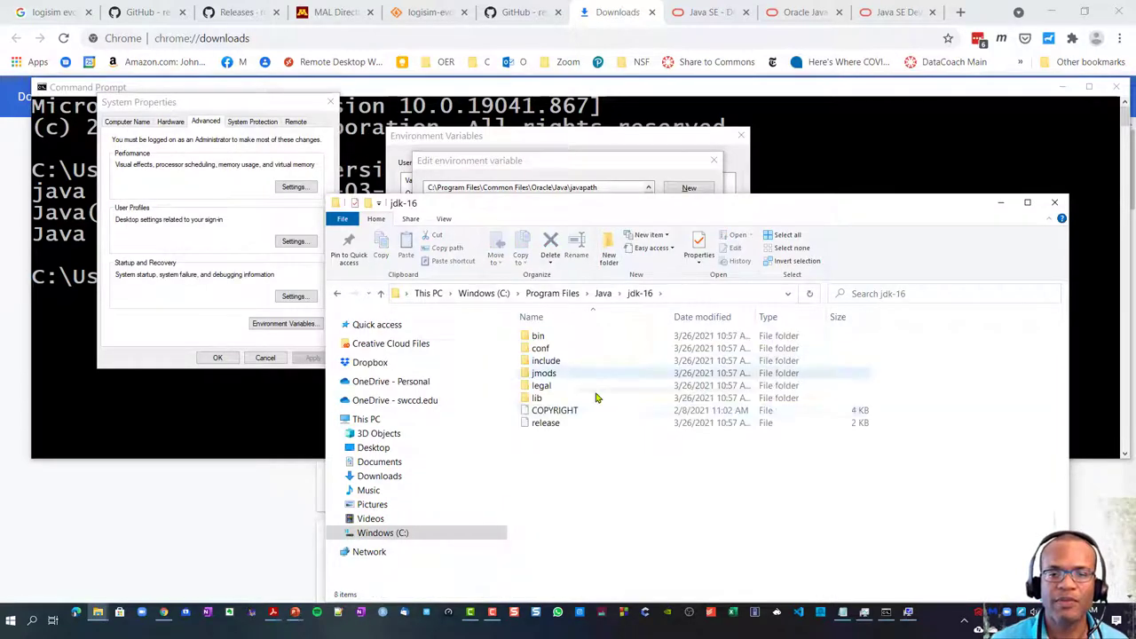
click(578, 341)
double_click(575, 343)
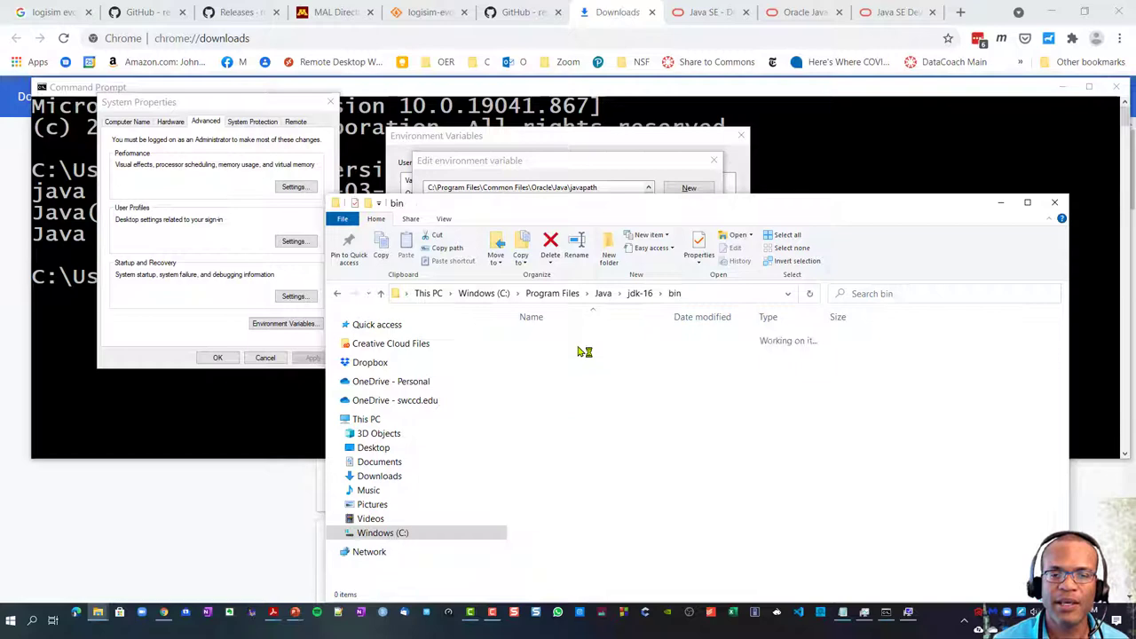
- Confirm java.exe and javac.exe are in the bin folder and select its full path
key(alt+Tab)
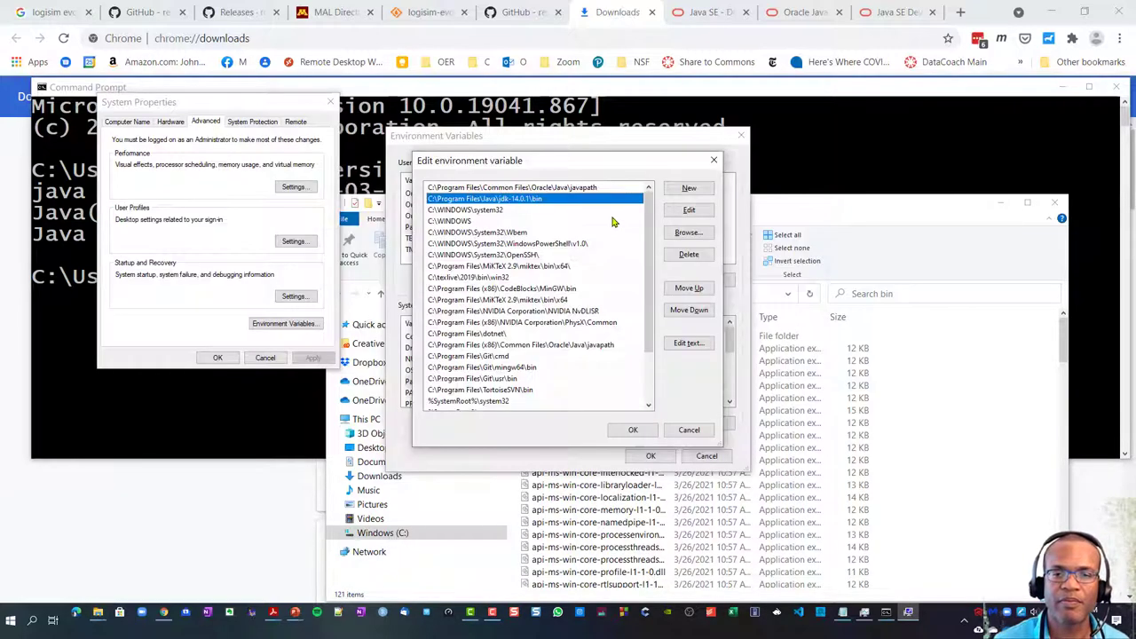
key(alt+Tab)
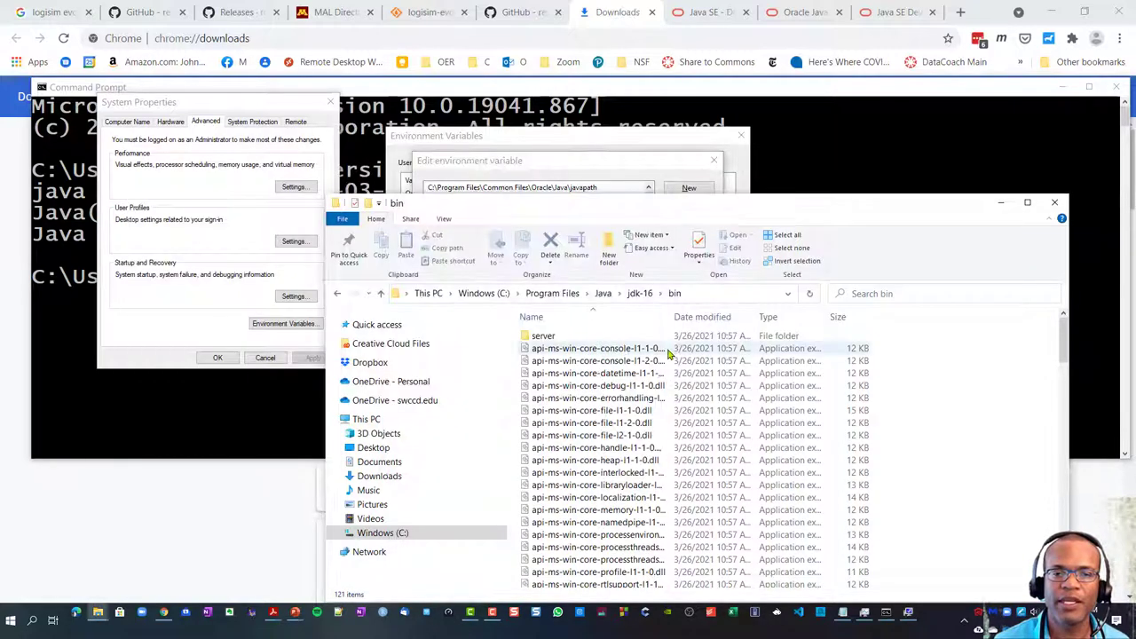
click(608, 412)
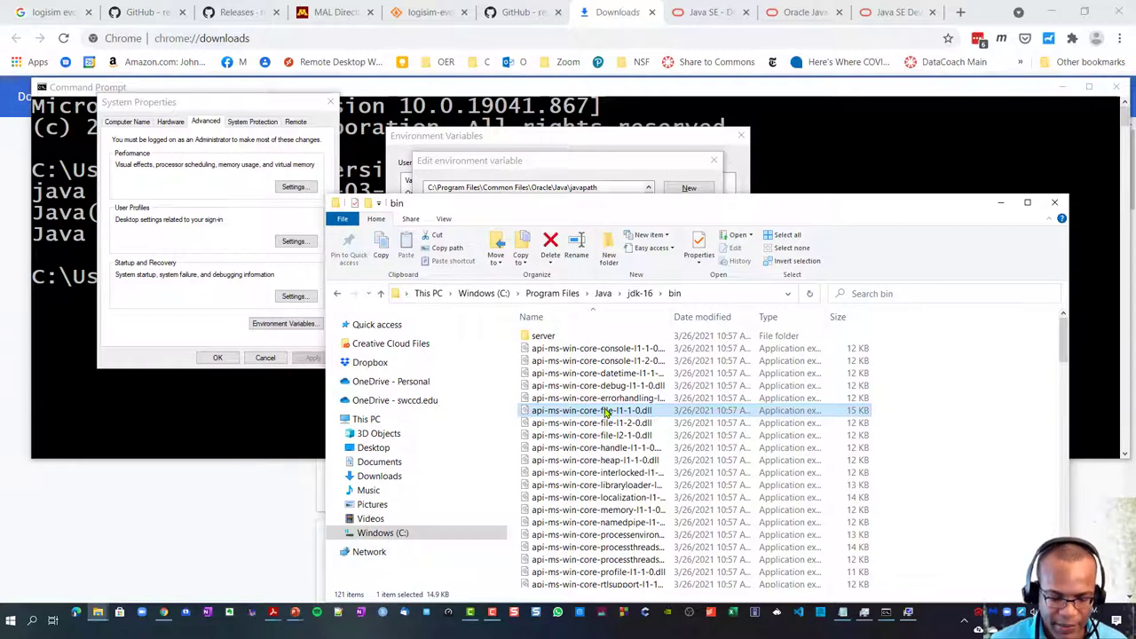
key(j)
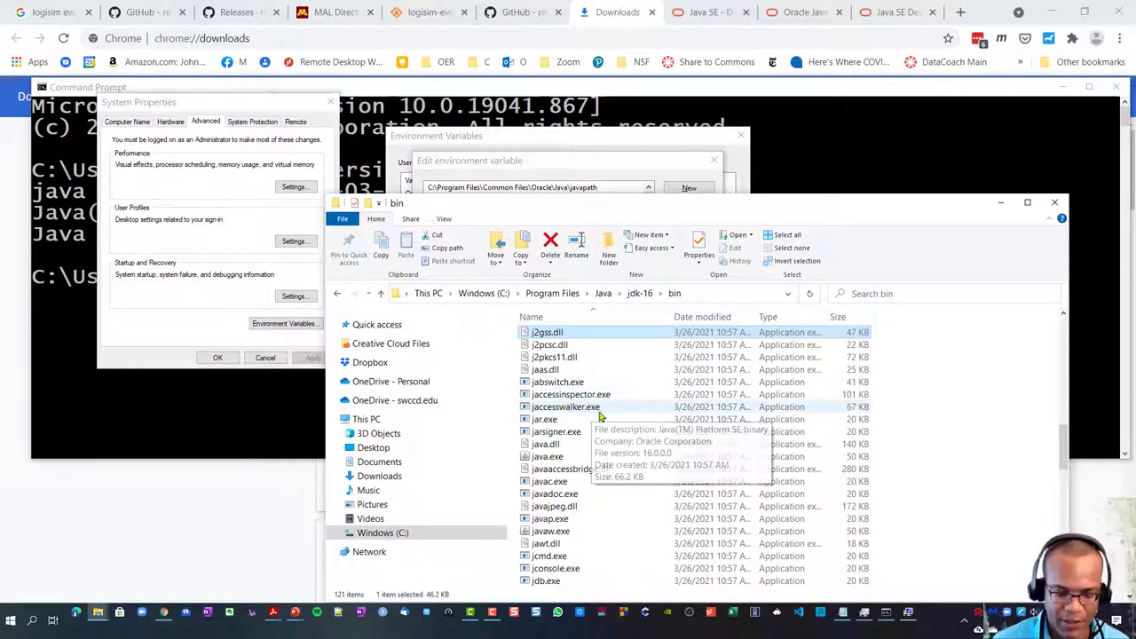
click(566, 458)
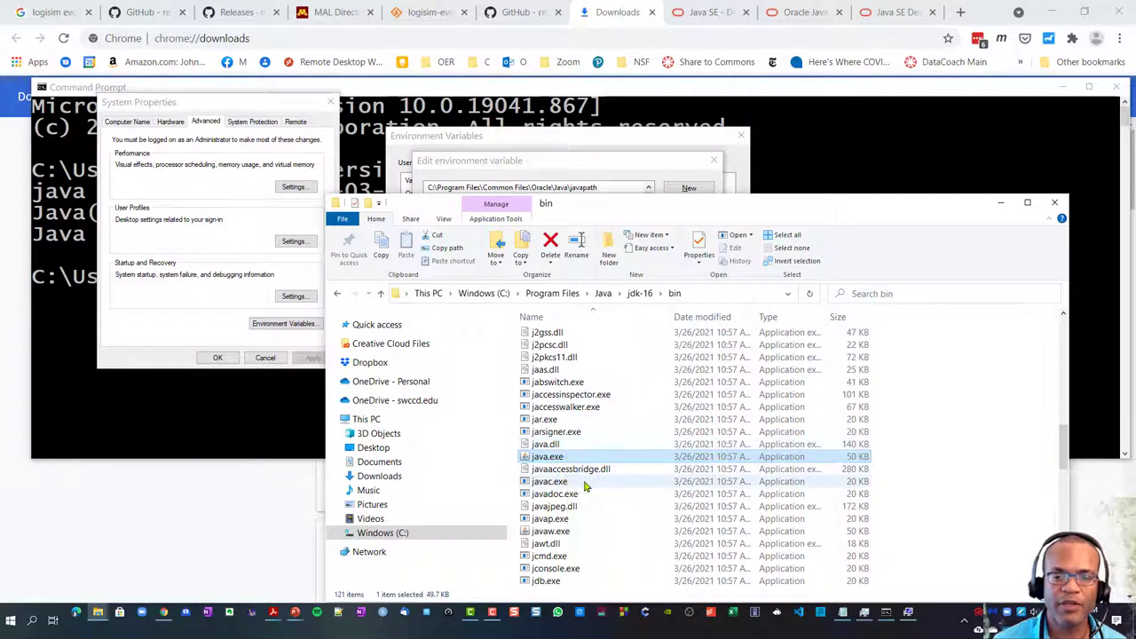
click(563, 483)
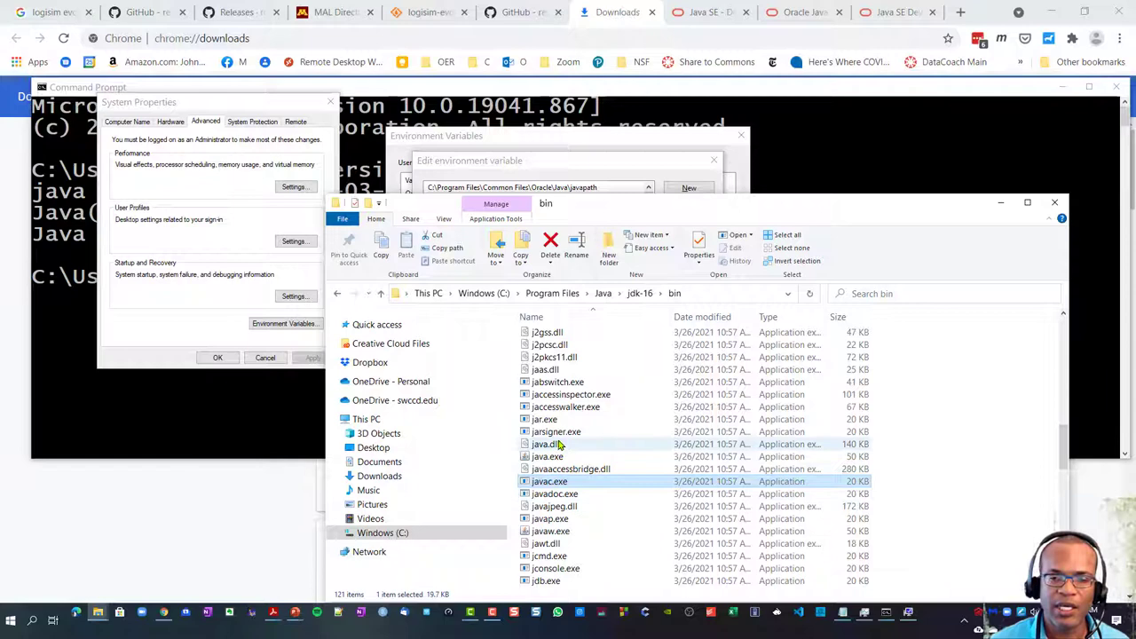
click(698, 296)
key(ctrl+c)
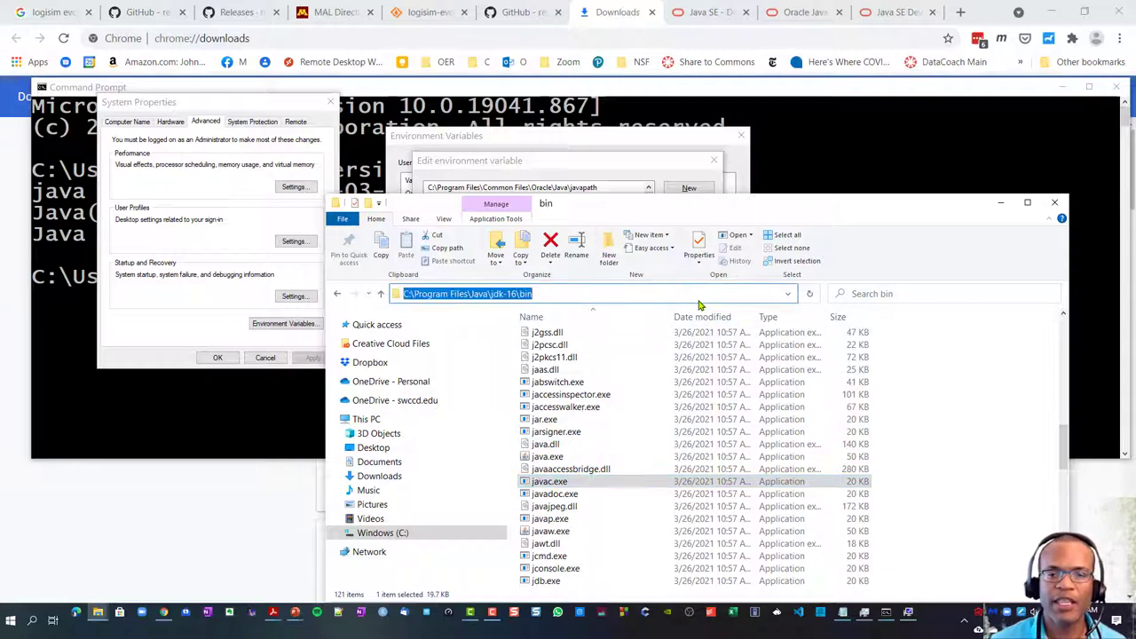
- Replace the jdk-14.0.1\bin Path entry with the pasted C:\Program Files\Java\jdk-16\bin path
click(592, 167)
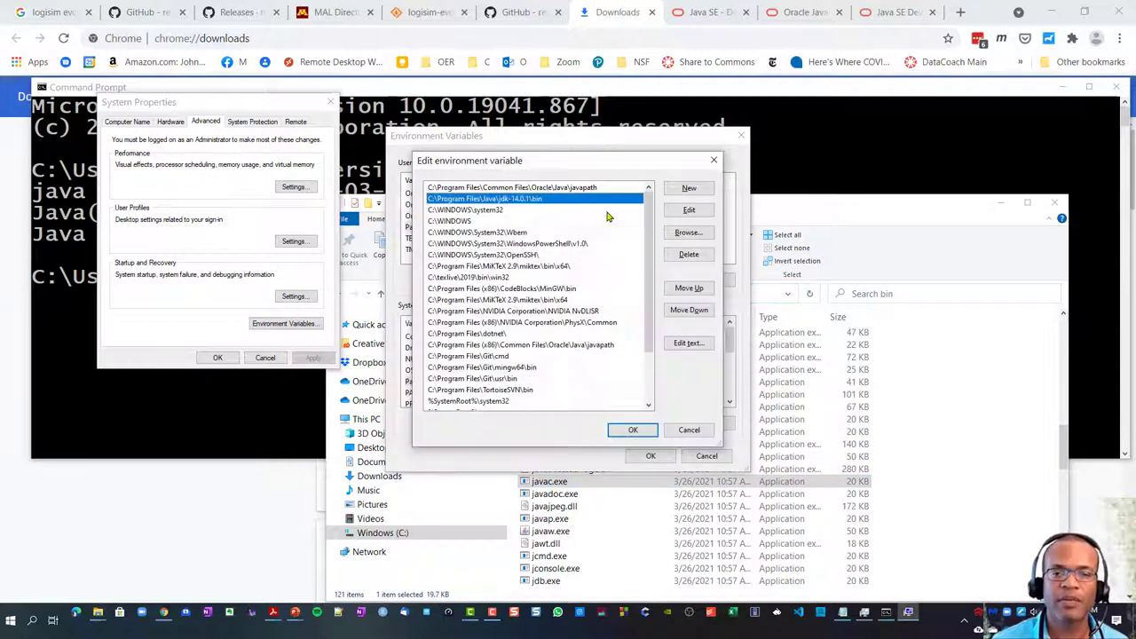
click(689, 210)
key(ctrl+v)
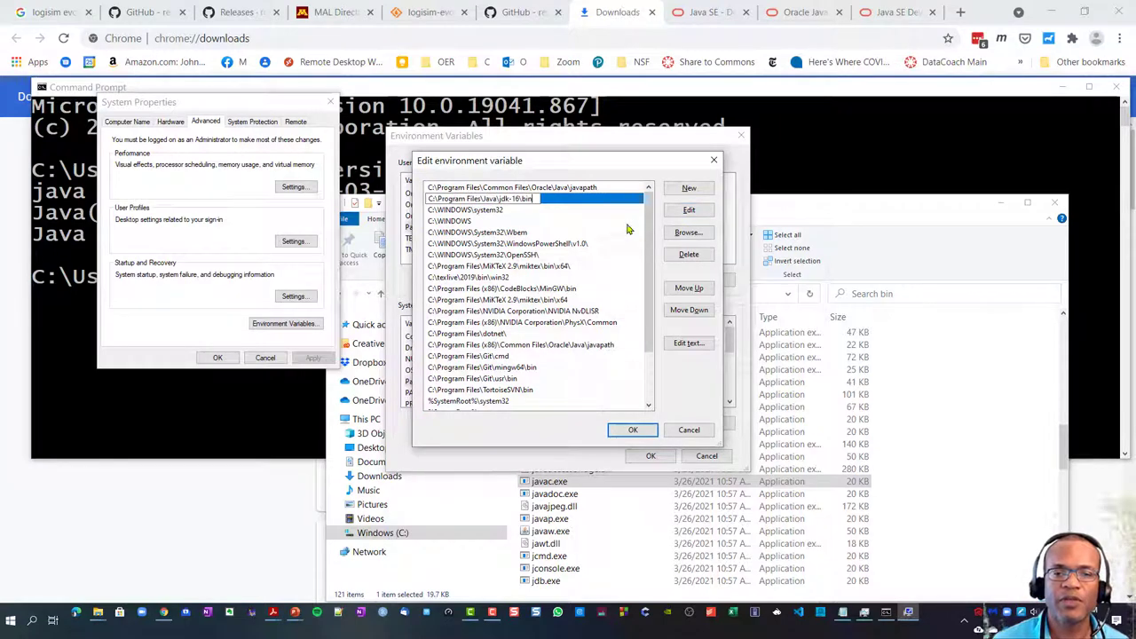
- Confirm the Path, Environment Variables and System Properties dialogs, then return to Command Prompt
click(632, 432)
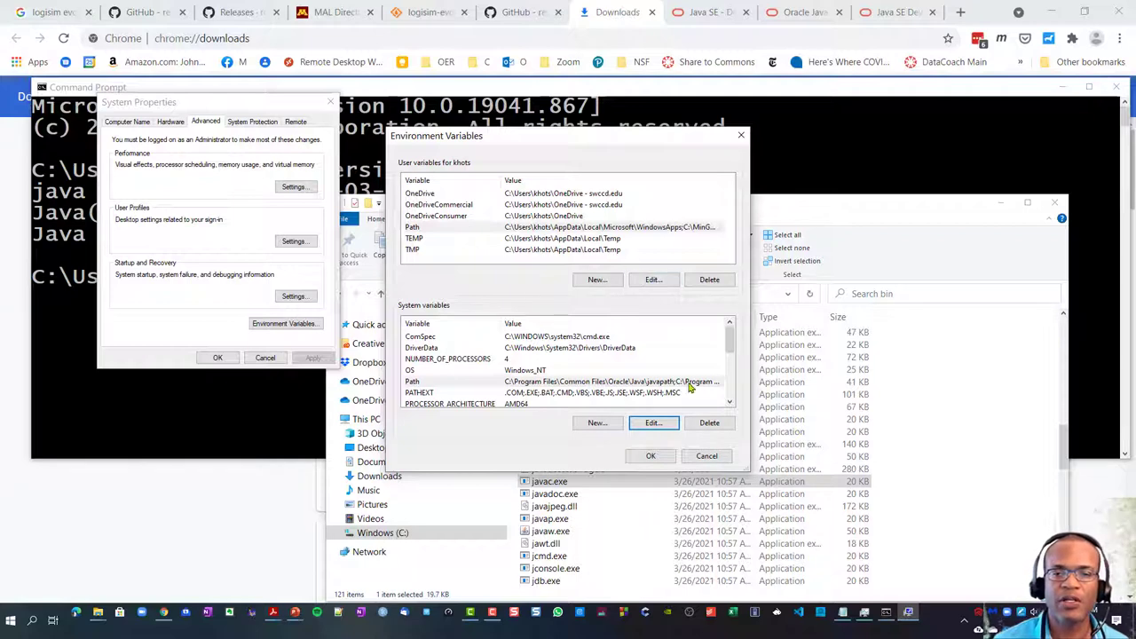
click(650, 456)
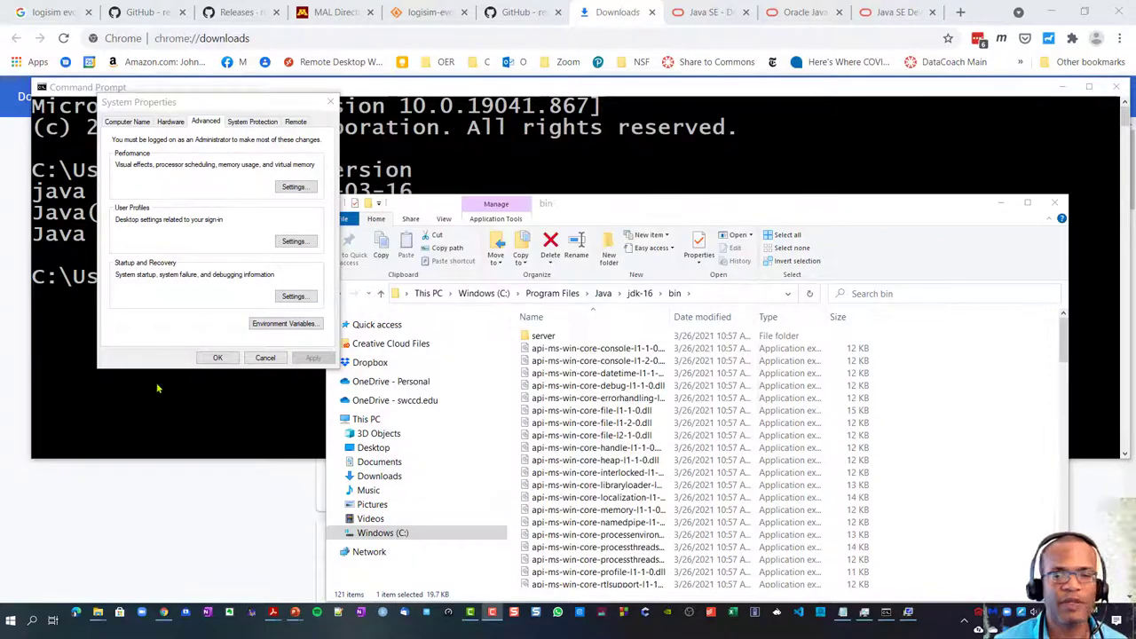
click(219, 359)
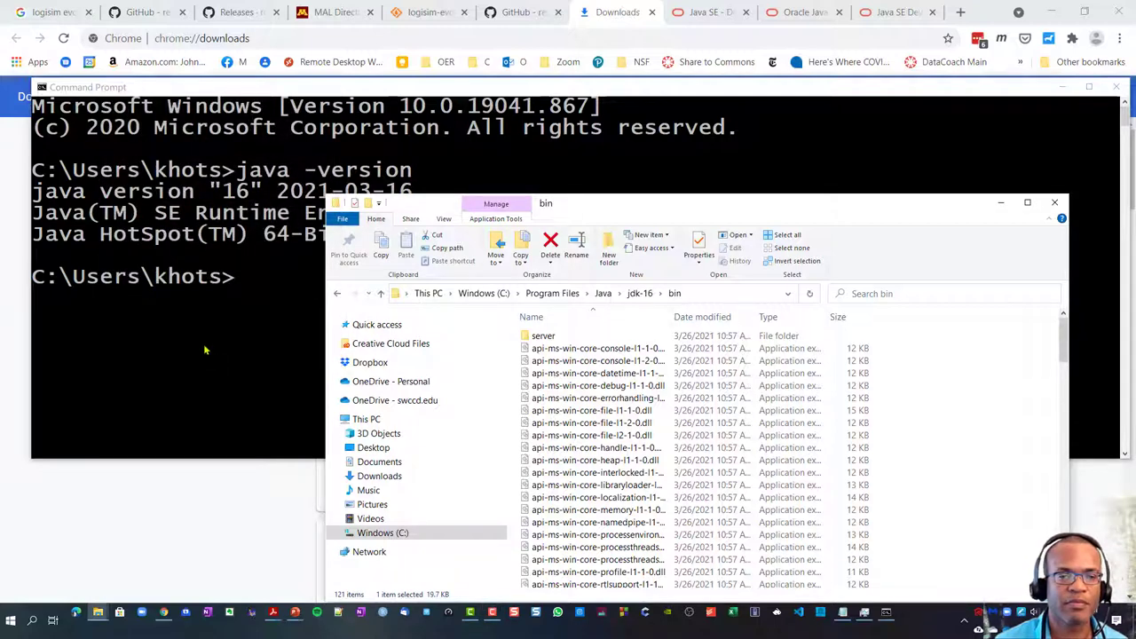
click(204, 351)
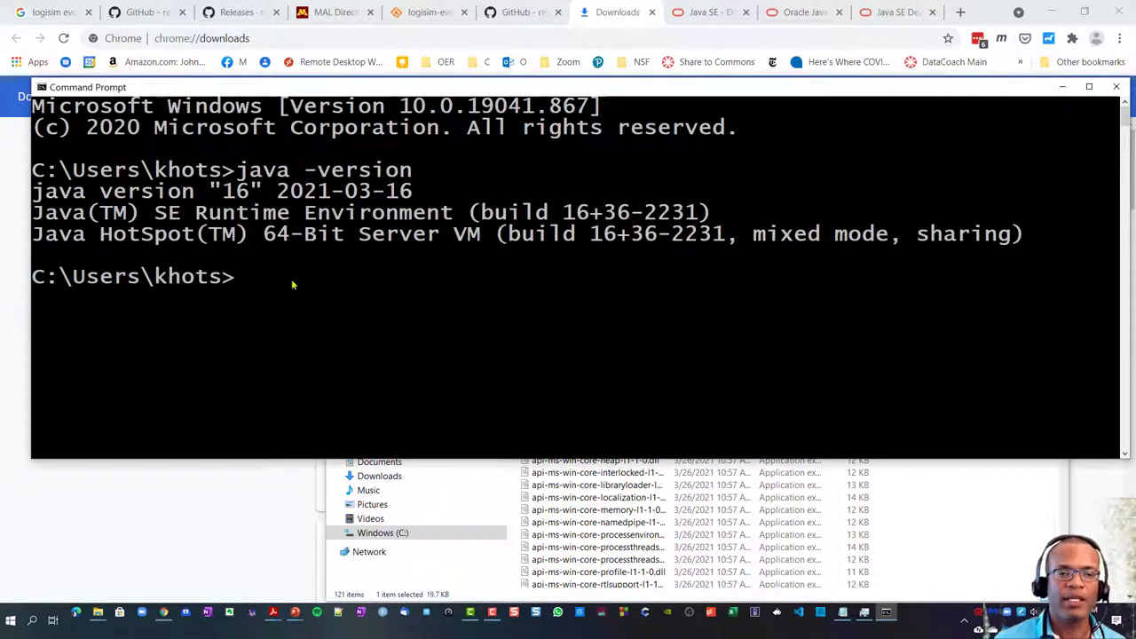
- Close the old console with exit and launch a new cmd from Start
text(exit)
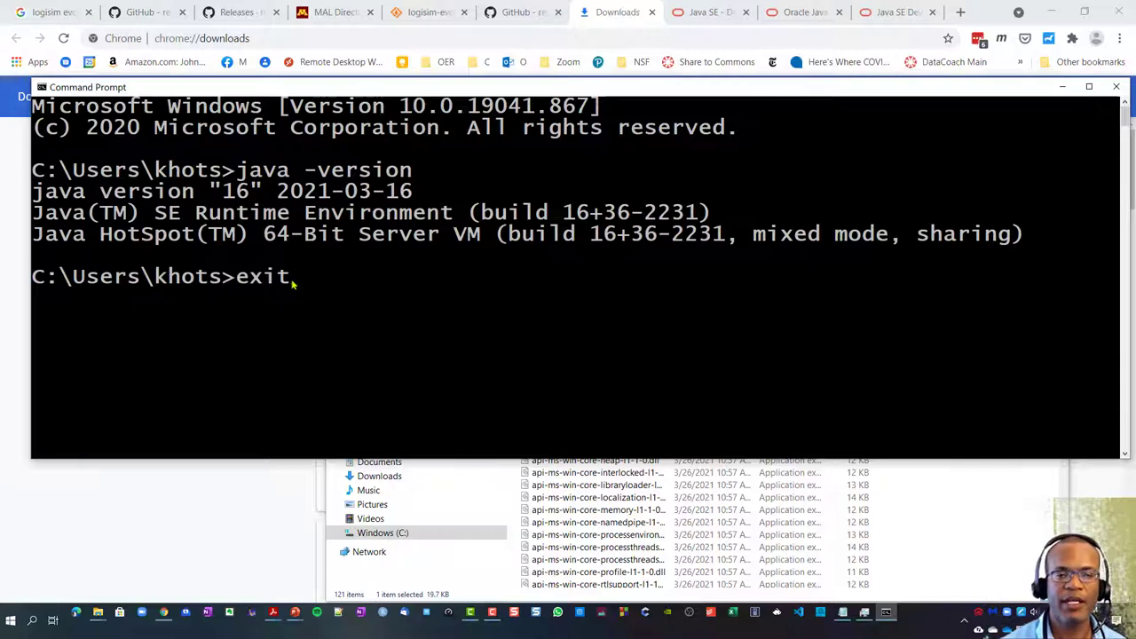
key(Return)
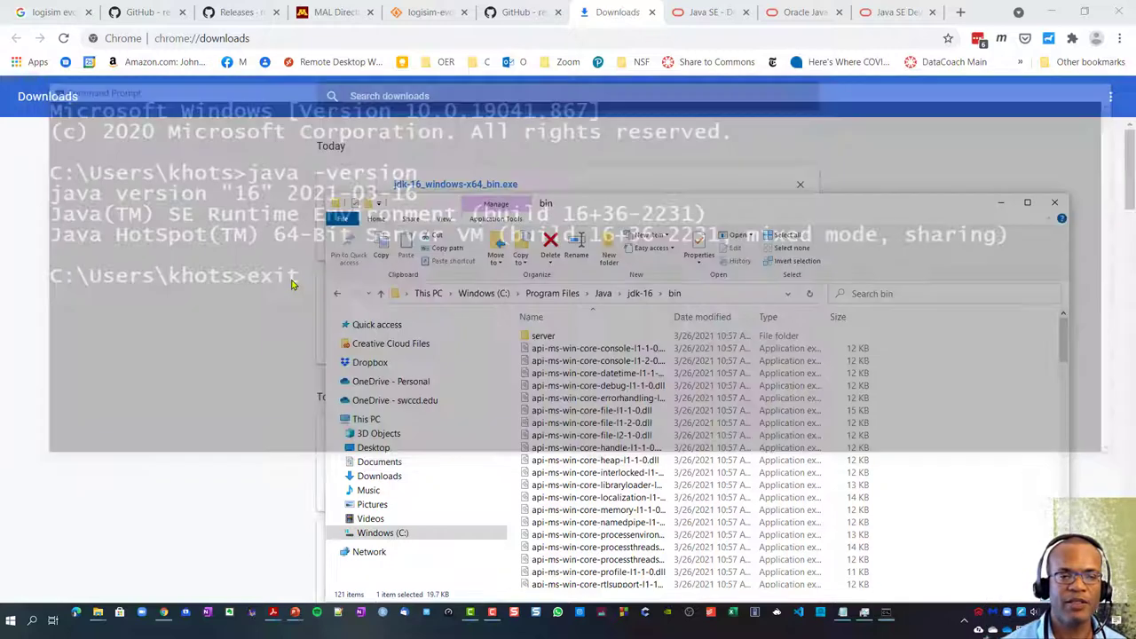
key(super)
text(cmd)
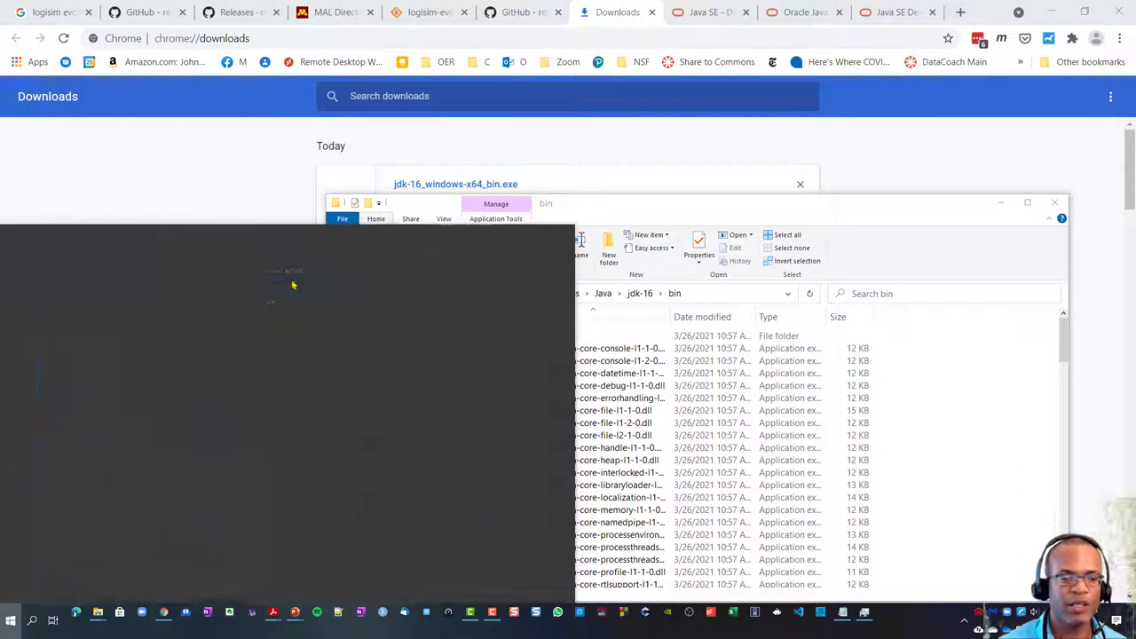
key(Return)
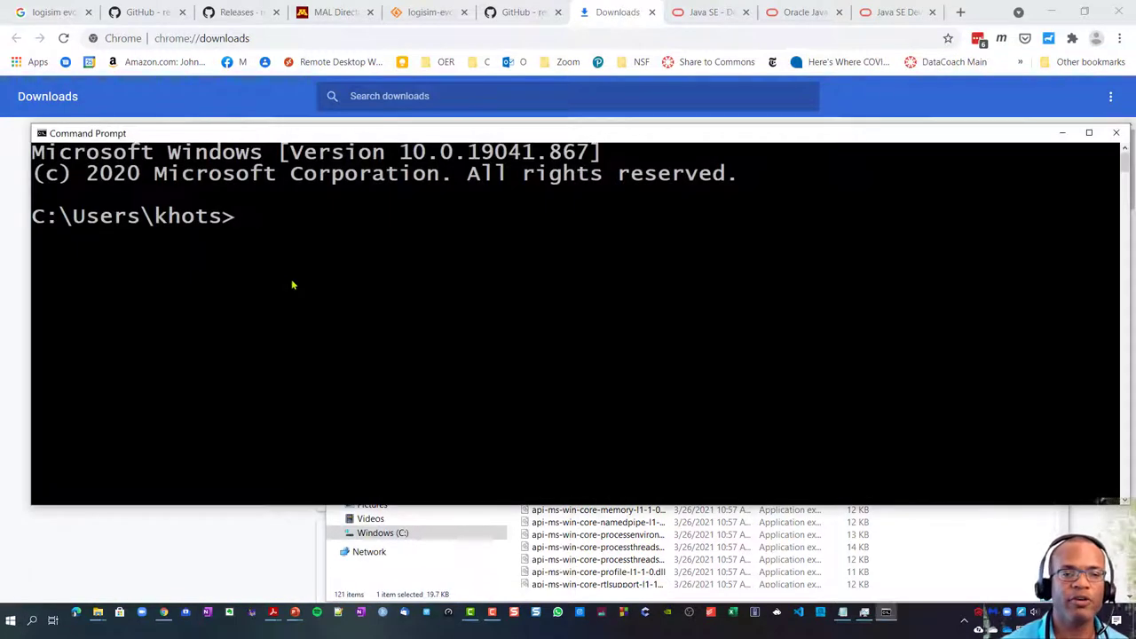
- Run java -version and javac -version to confirm both report version 16
text(java -v)
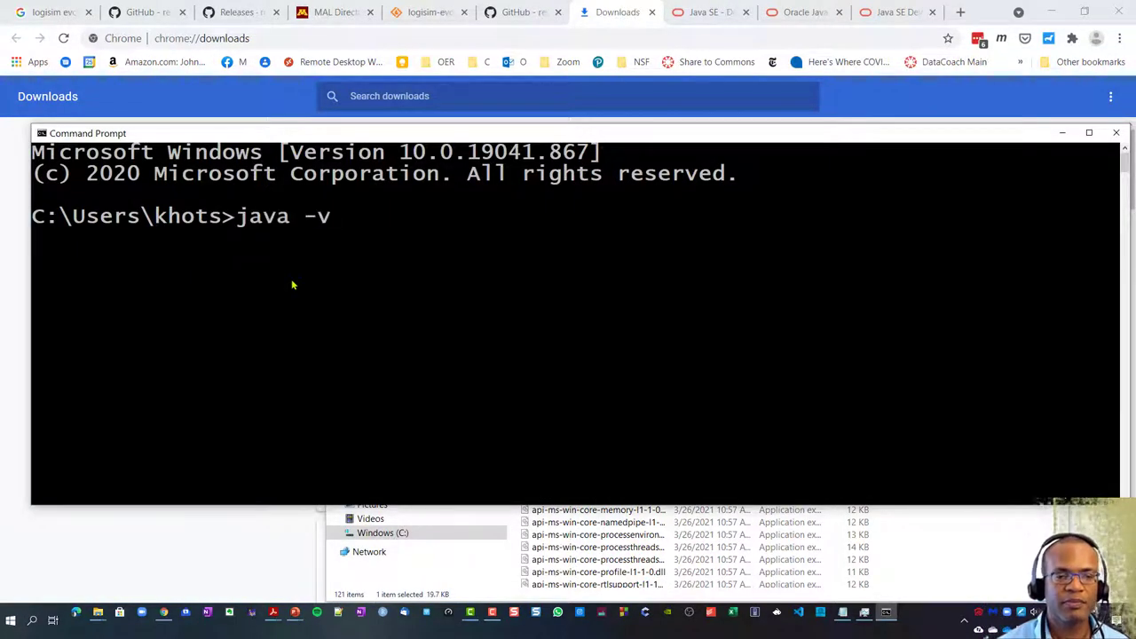
text(ersion)
key(Return)
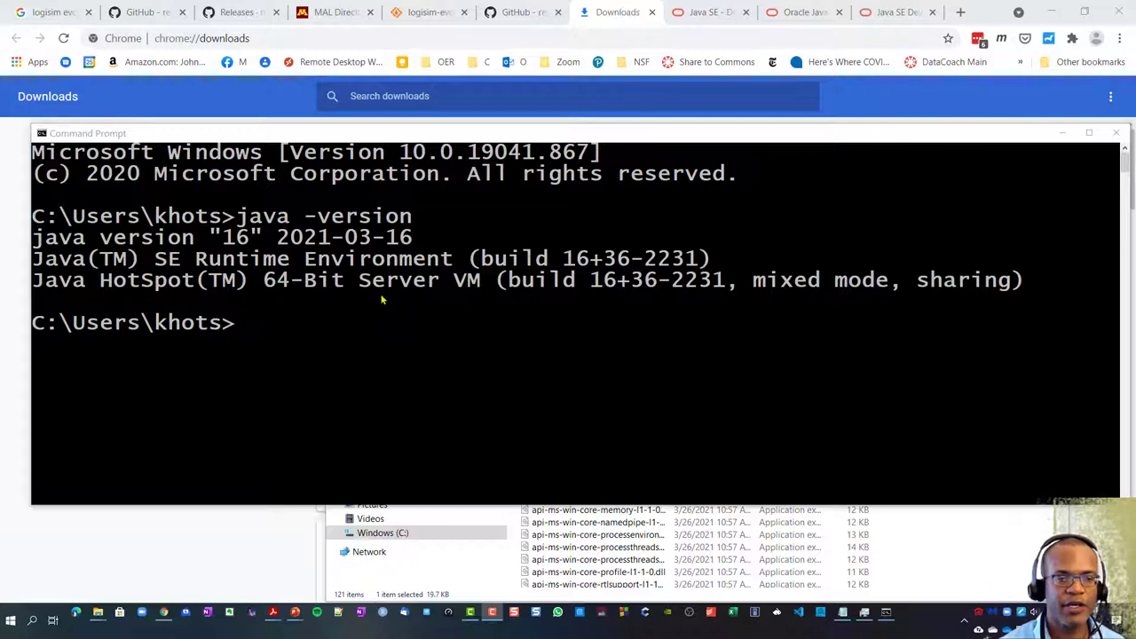
click(418, 313)
text(javac)
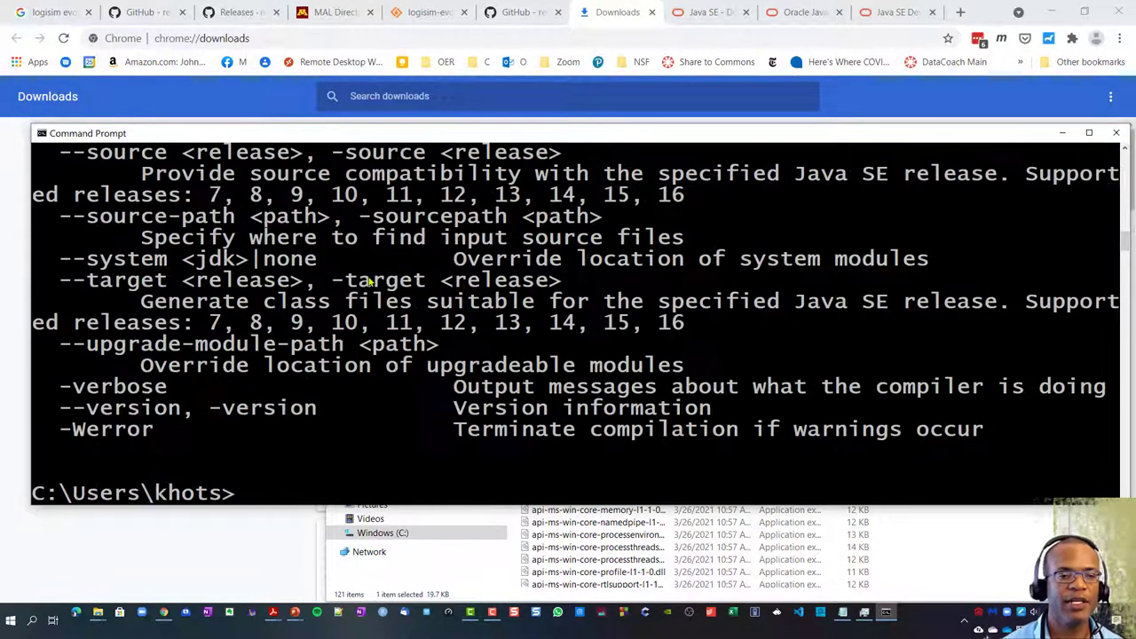
text(javac)
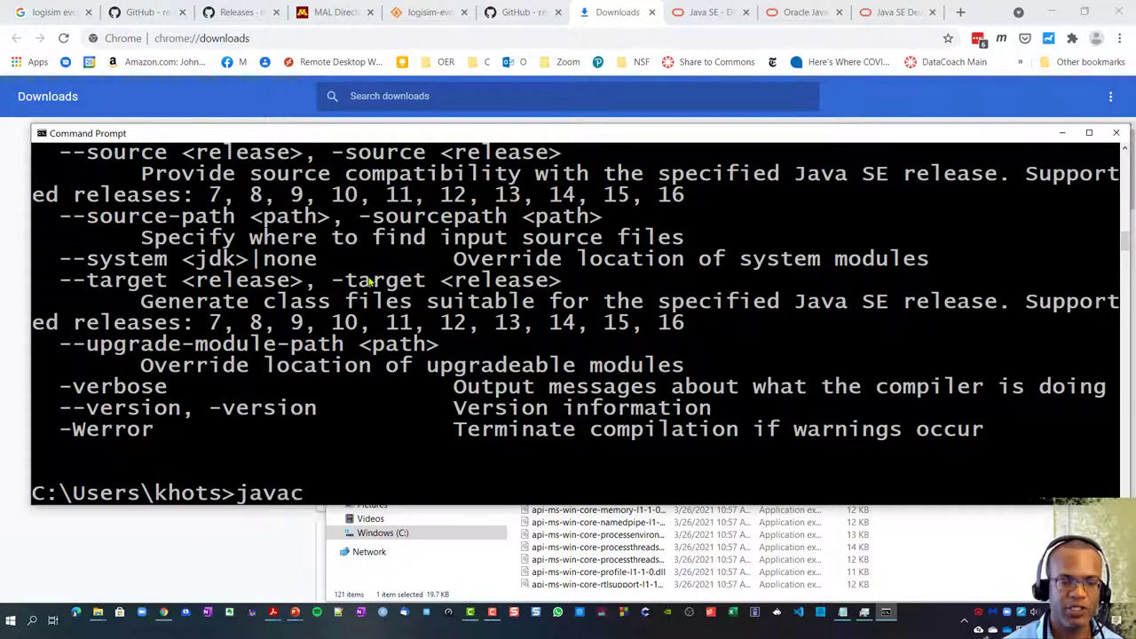
text( -version)
key(Return)
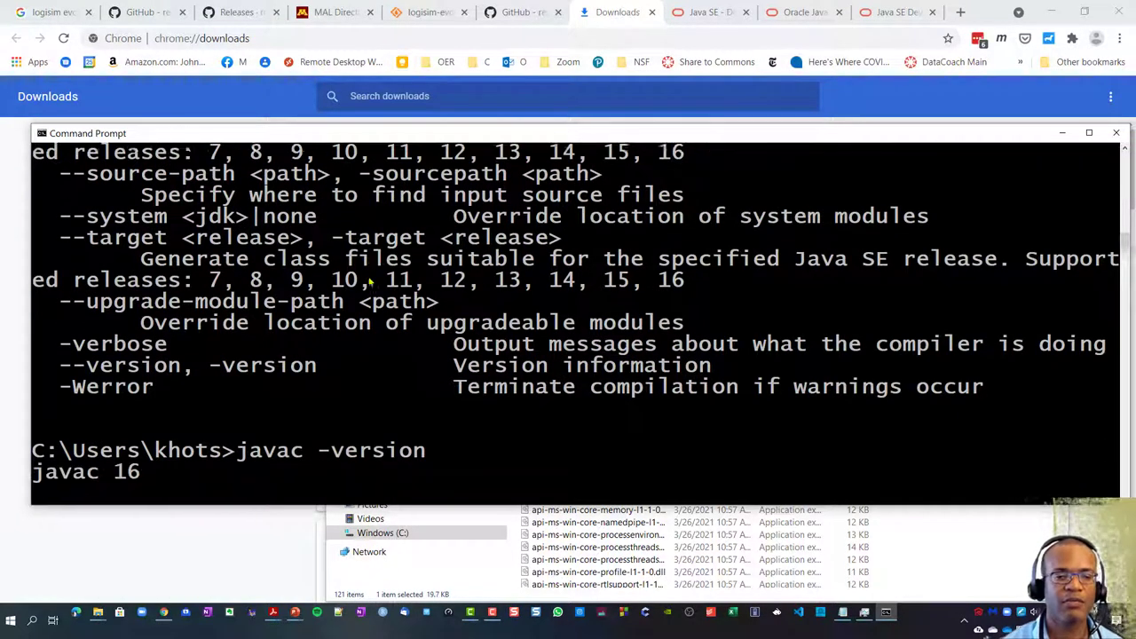